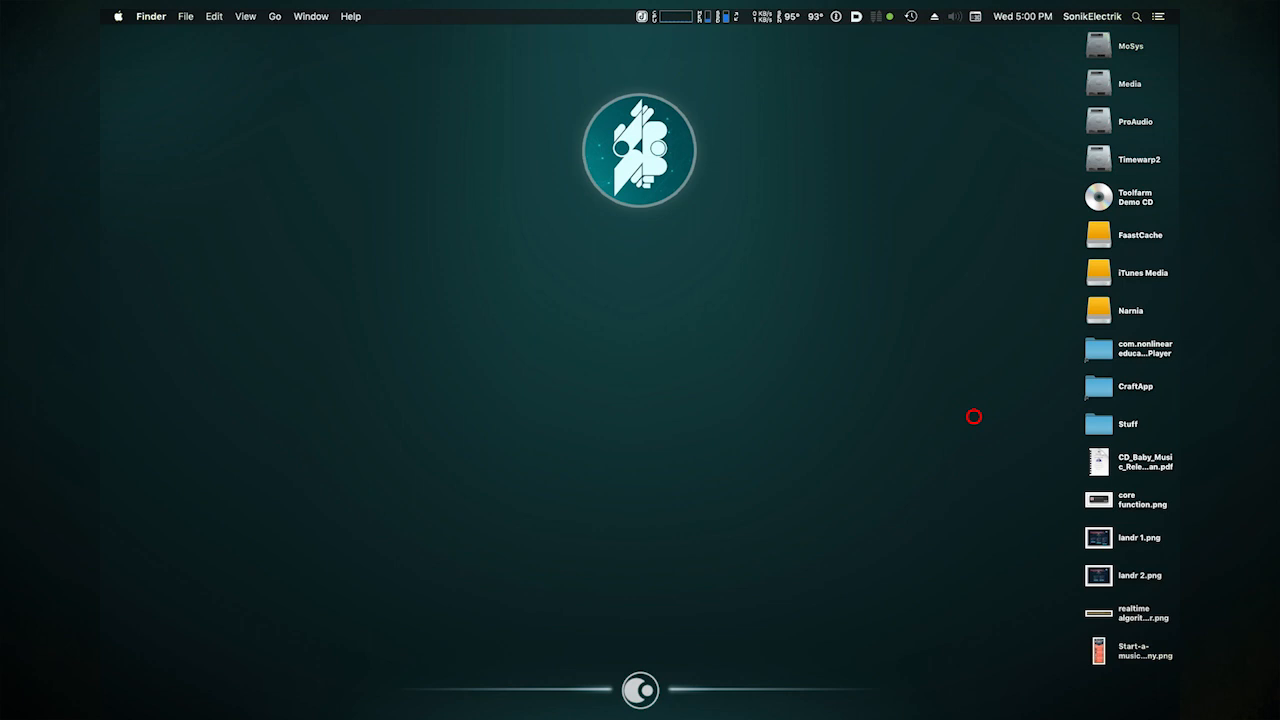
- Open the CraftApp folder from the desktop with full file names readable and examine its folder path
mouse_move(1096, 388)
mouse_down()
mouse_move(1071, 381)
mouse_move(1090, 386)
mouse_up()
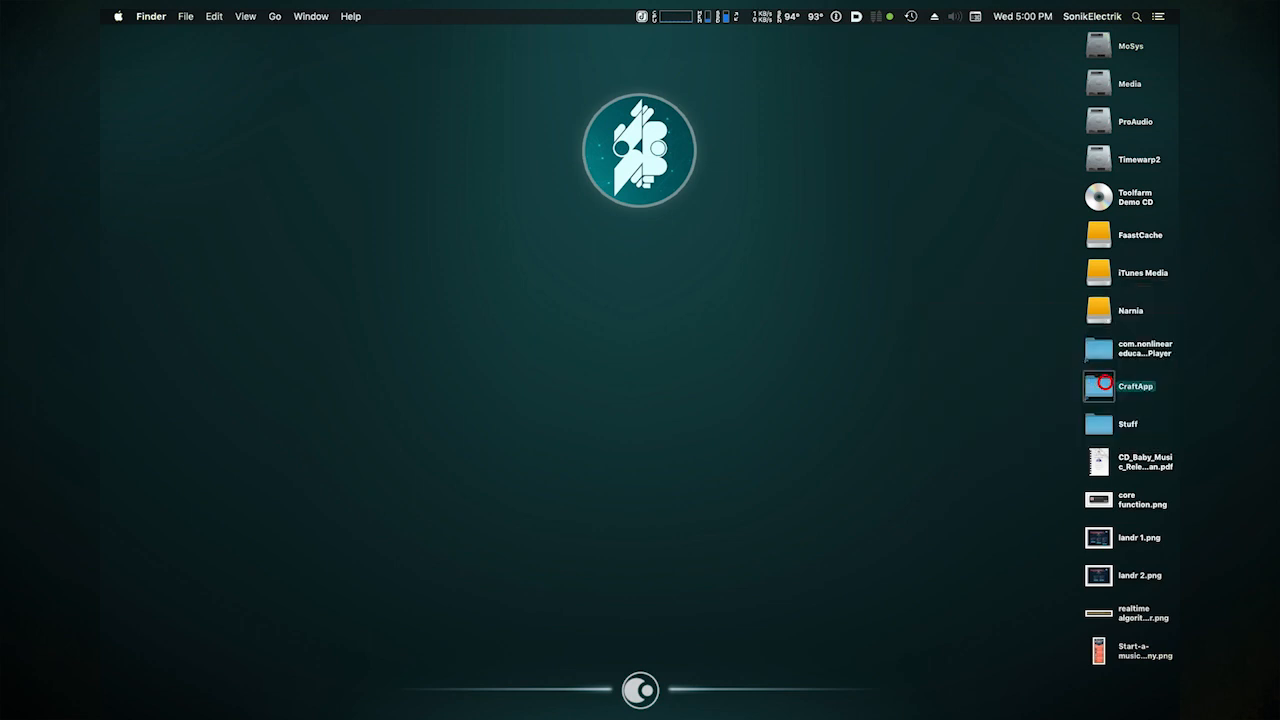
double_click(1104, 383)
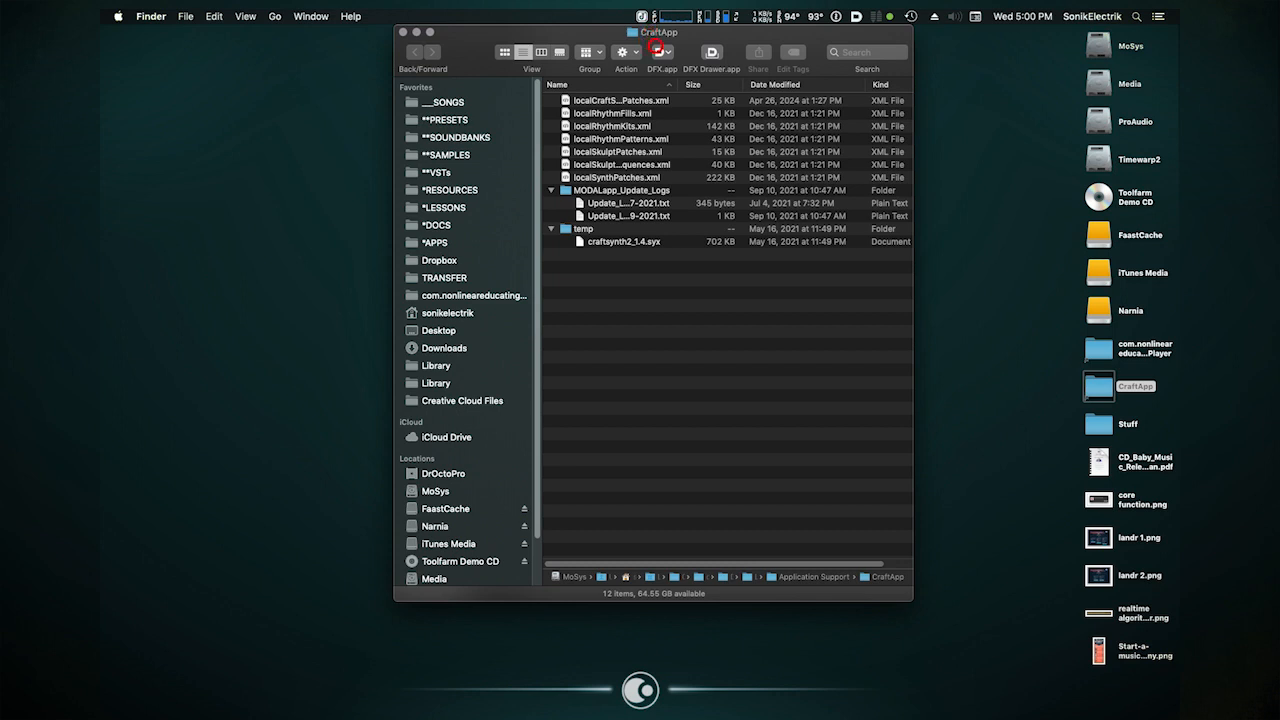
drag(676, 82, 745, 82)
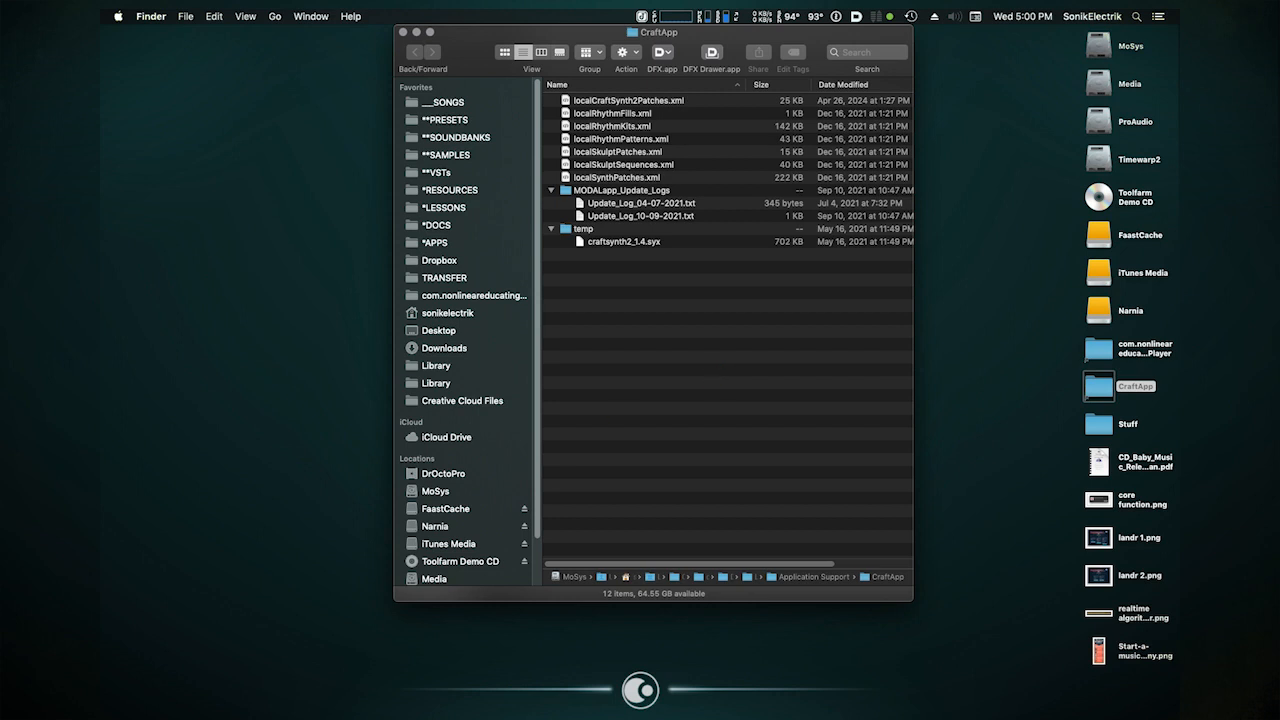
super+click(652, 33)
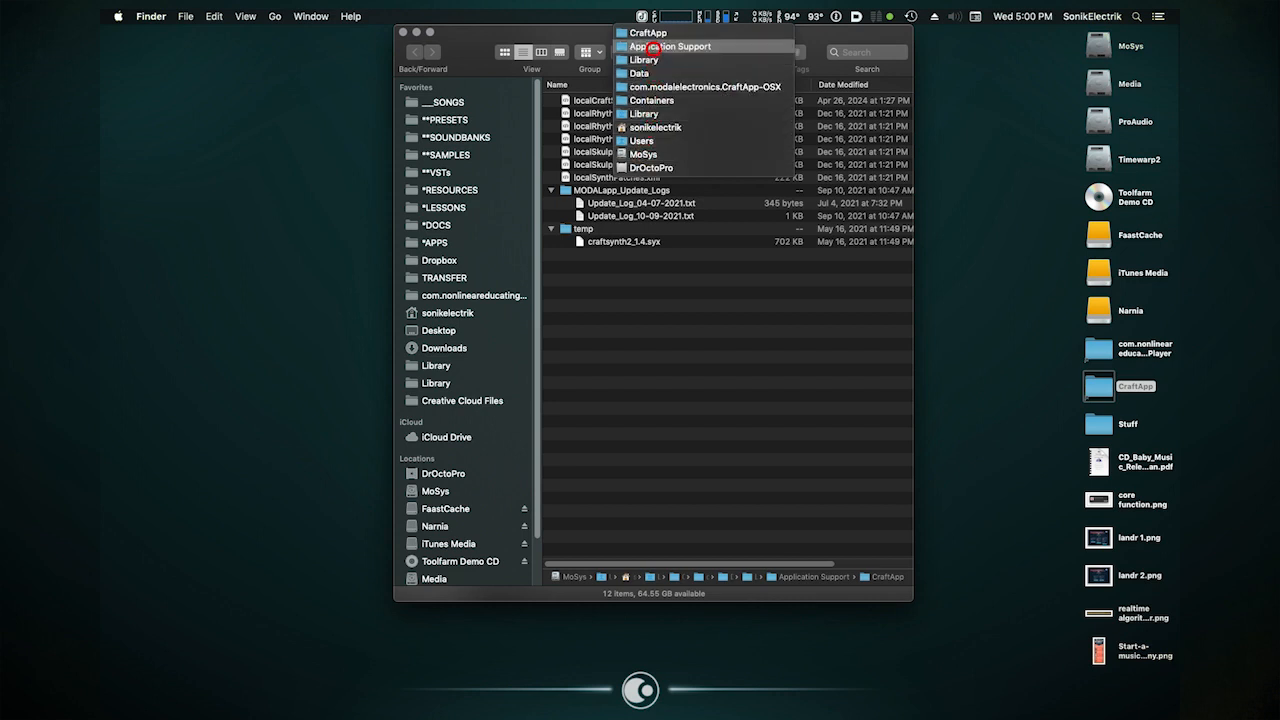
click(648, 33)
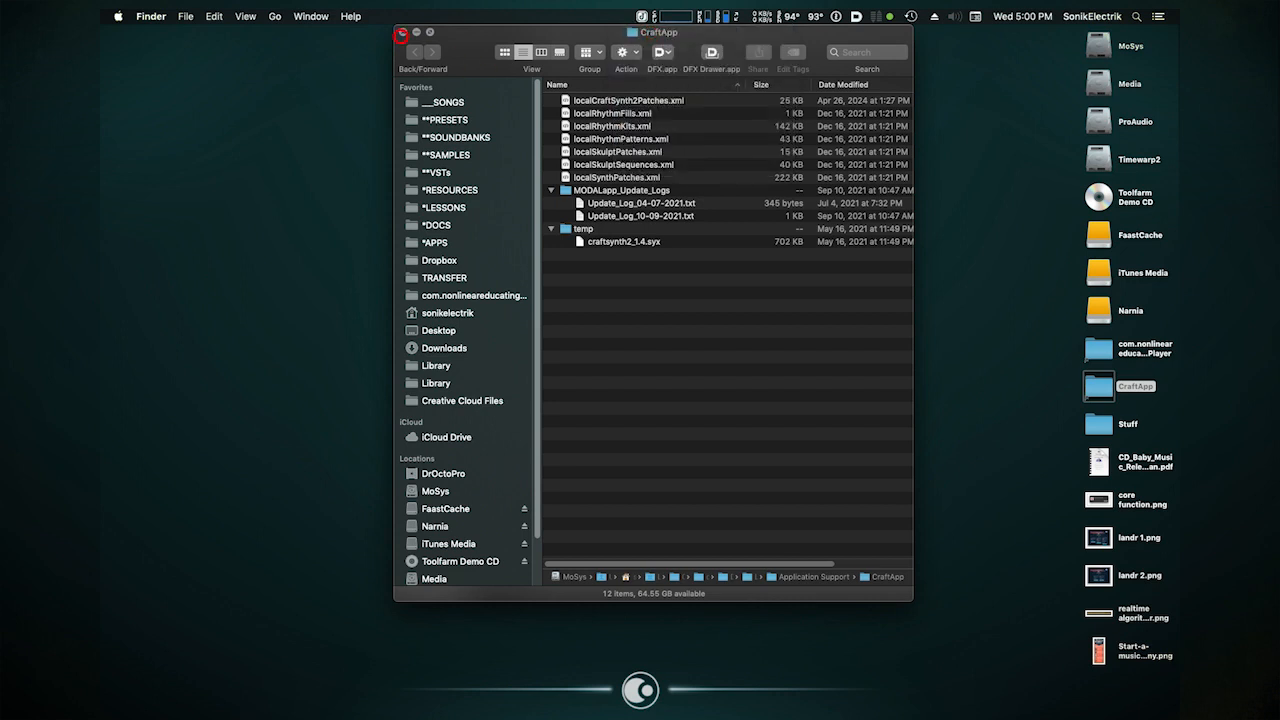
click(404, 32)
- Go to the ~/Library folder and examine its contents and folder path
click(275, 16)
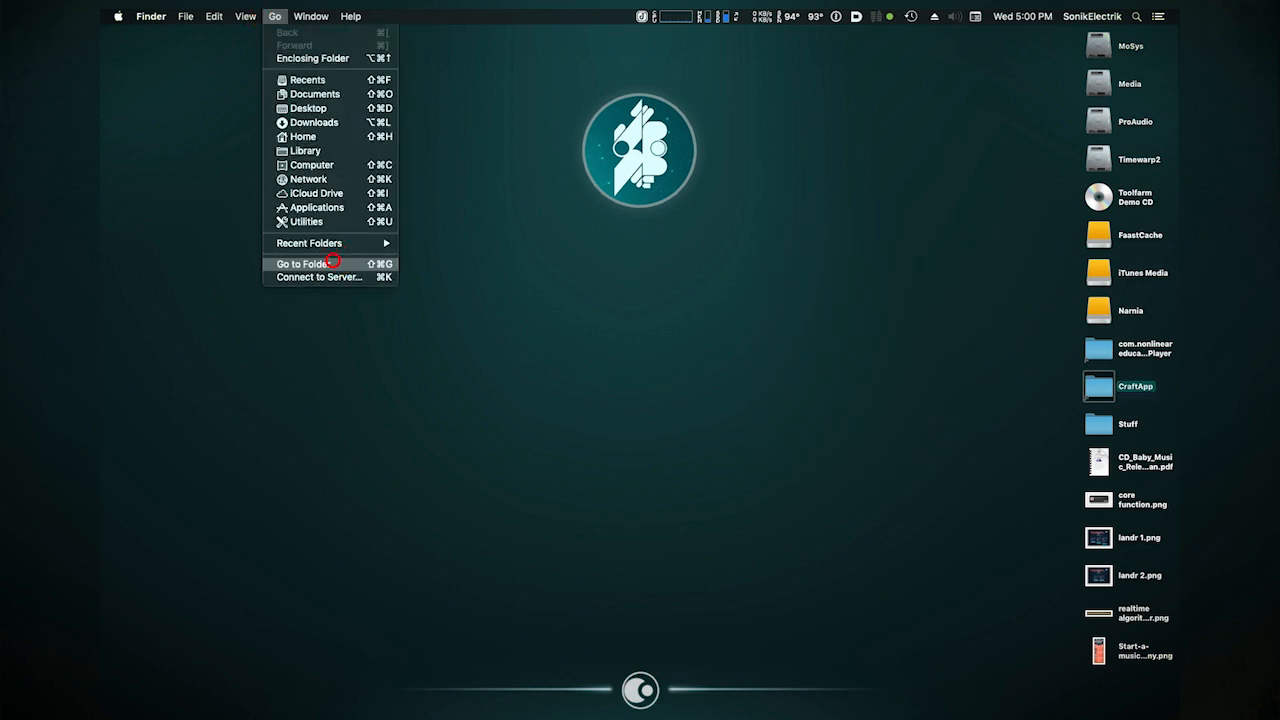
click(318, 254)
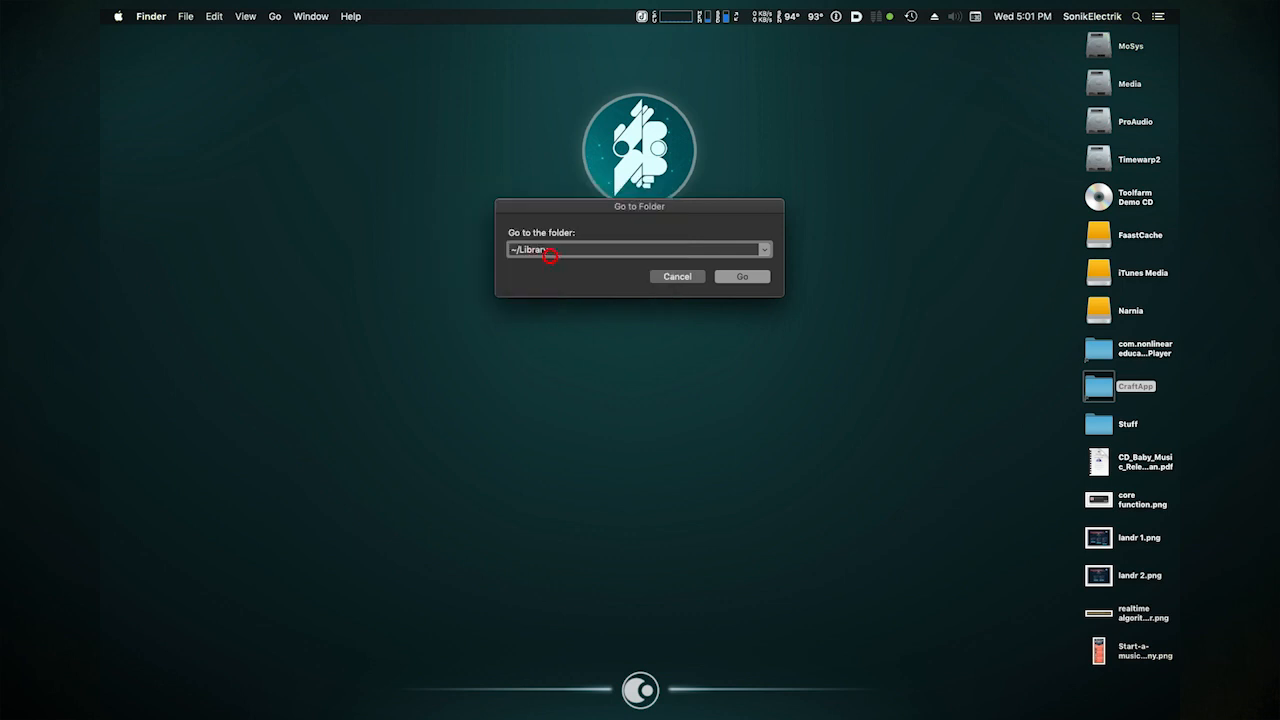
click(737, 276)
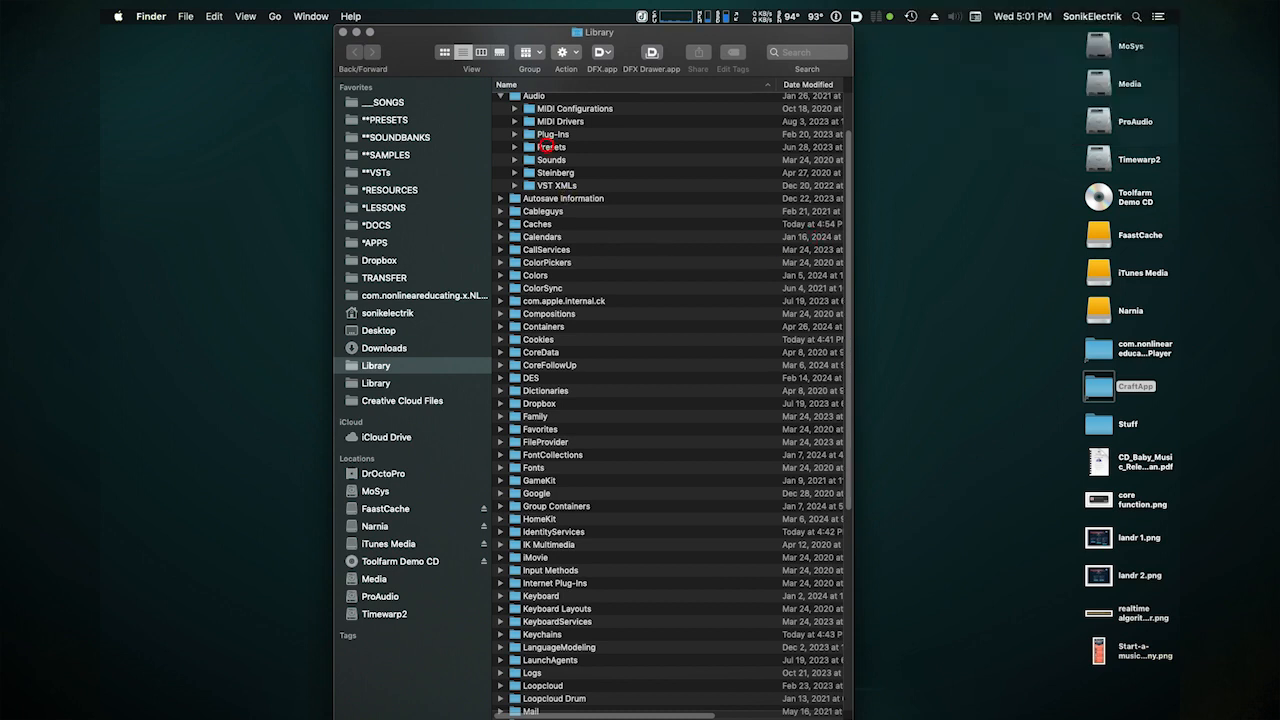
scroll(549, 145, up, 3)
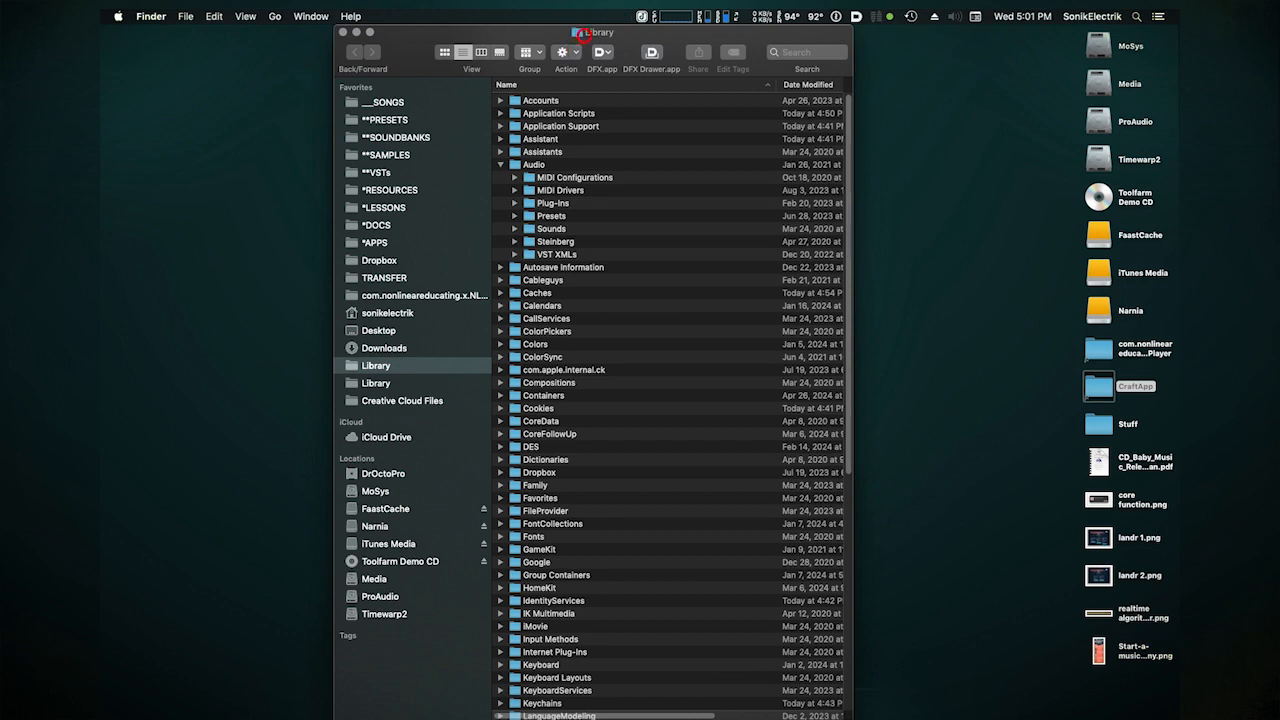
super+click(584, 33)
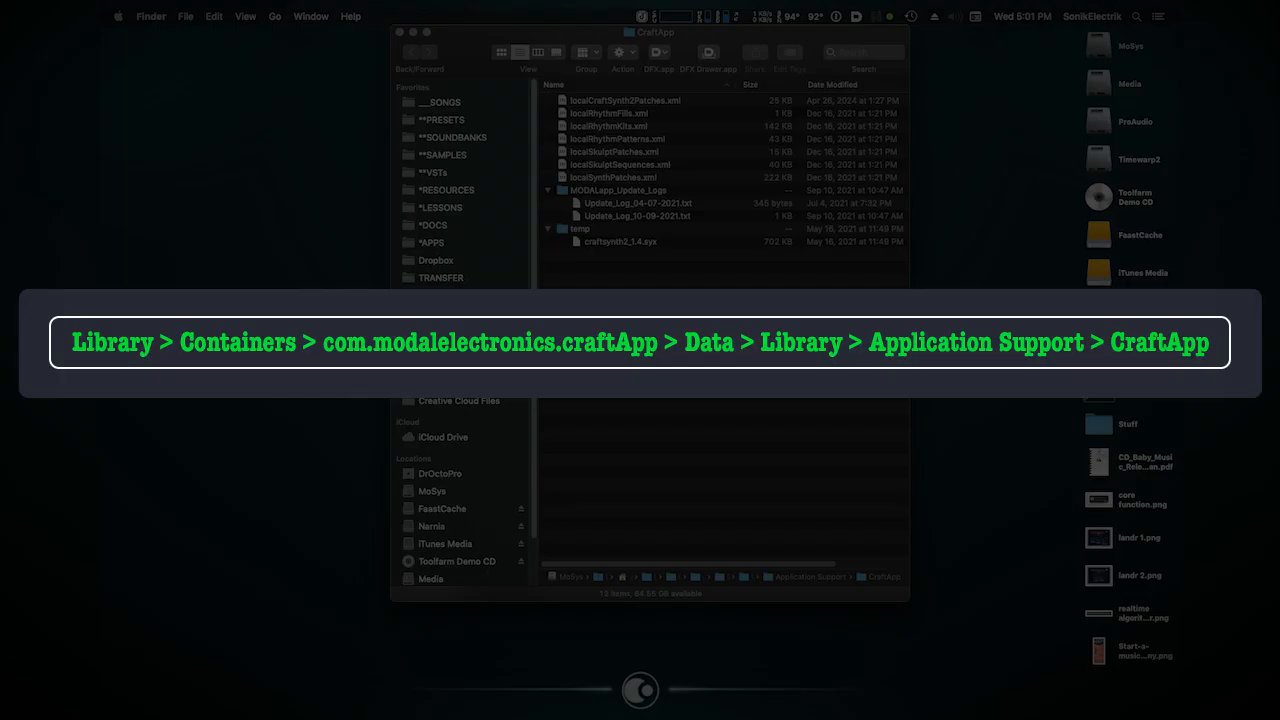
- Preview the contents of localCraftSynth2Patches.xml in the CraftApp folder
click(624, 101)
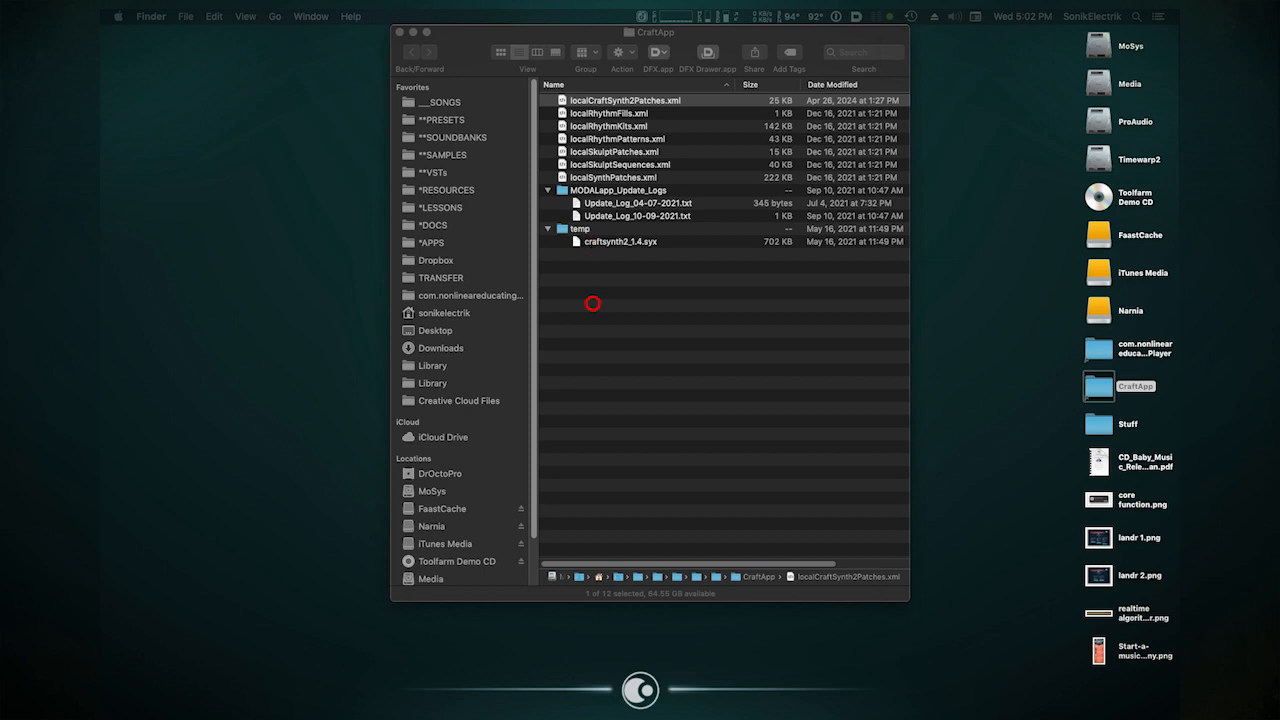
click(591, 101)
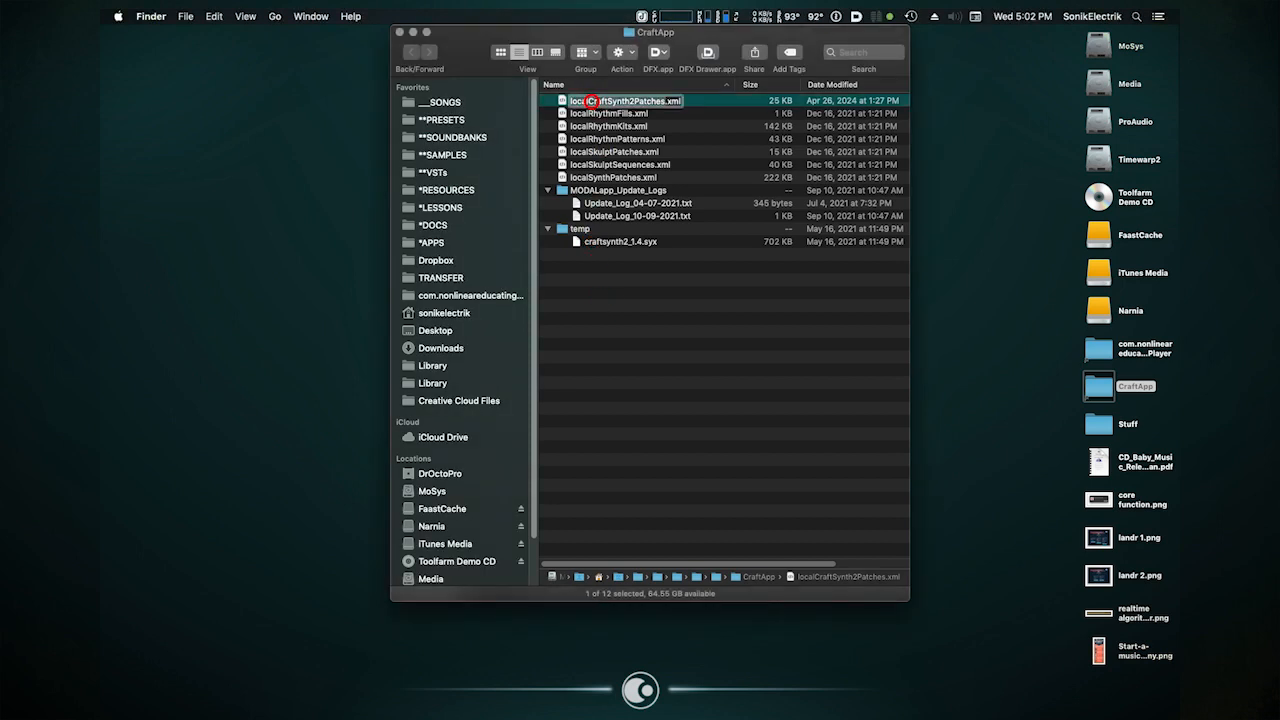
key(Return)
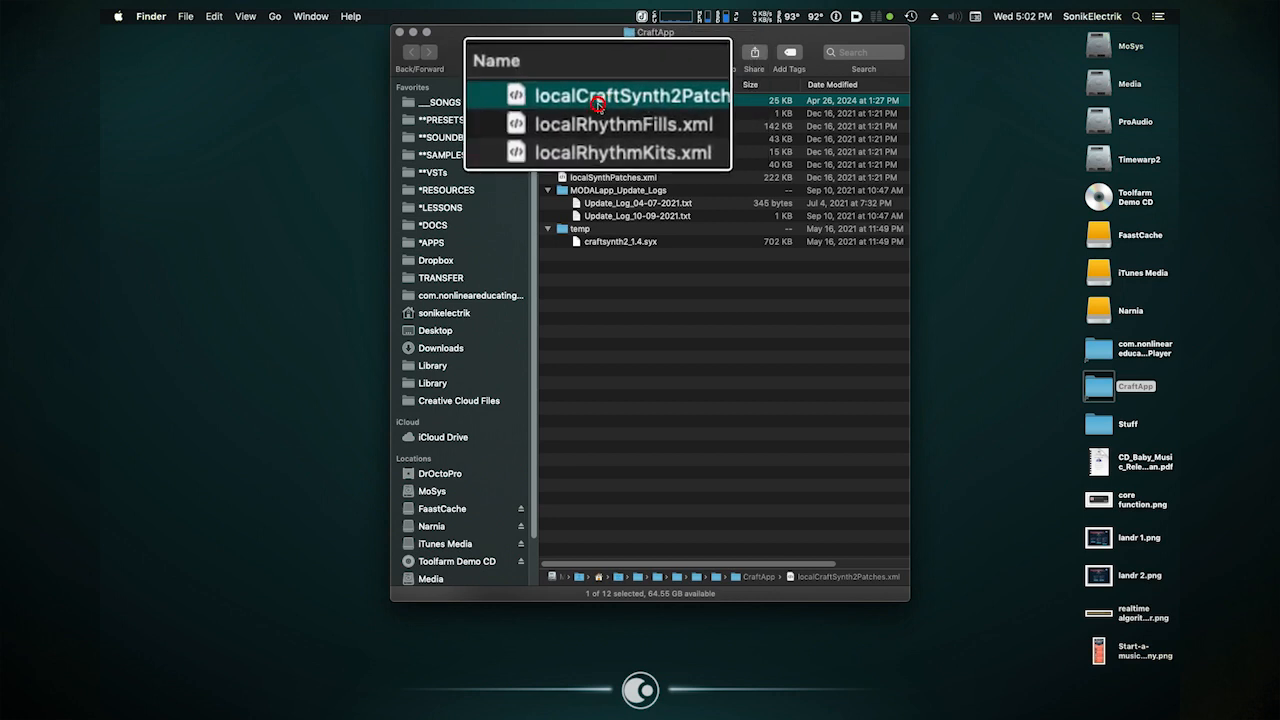
key(space)
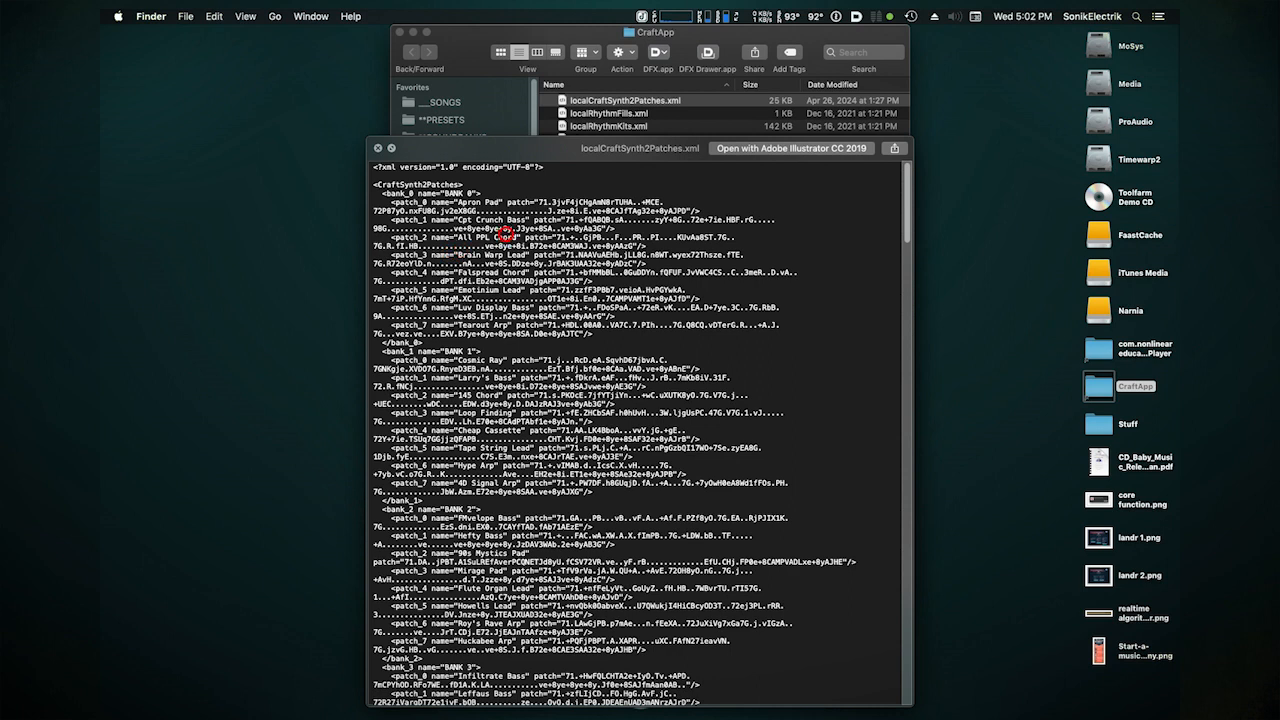
key(space)
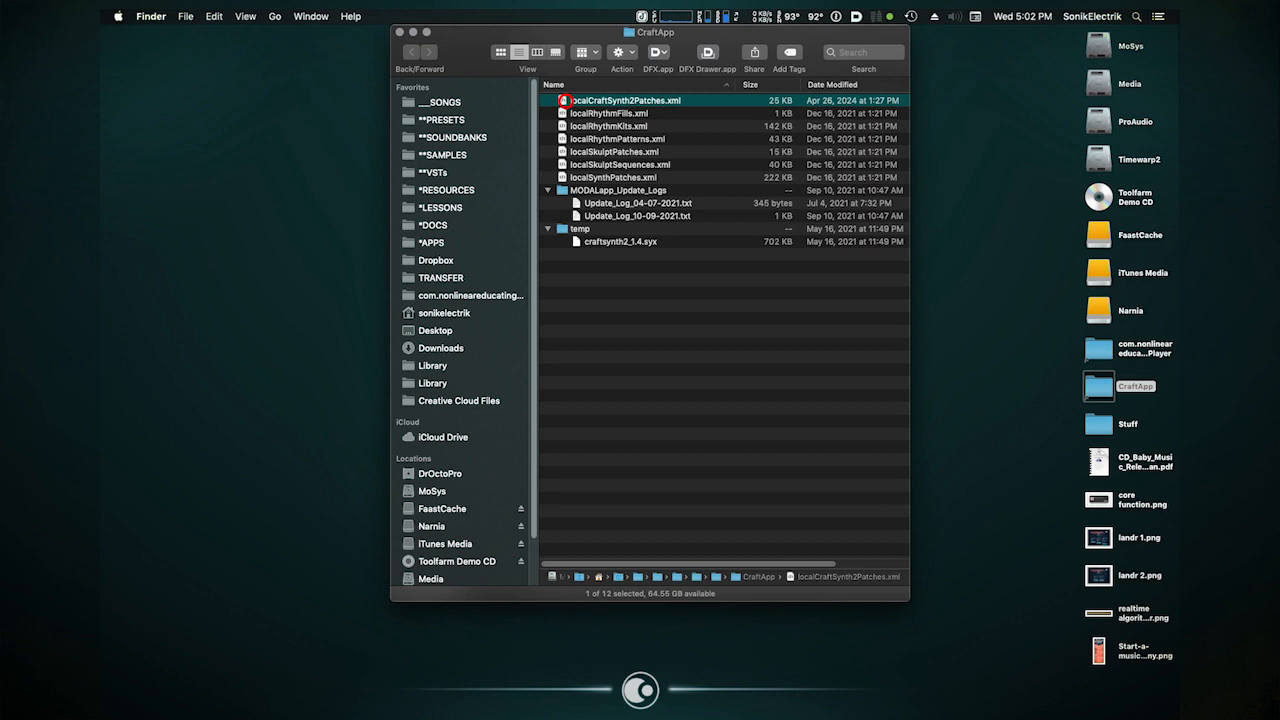
- Move the CraftApp window aside and open the Modal CraftSynth 2 Presets folder within **PRESETS on the ProAudio drive
drag(453, 44, 569, 19)
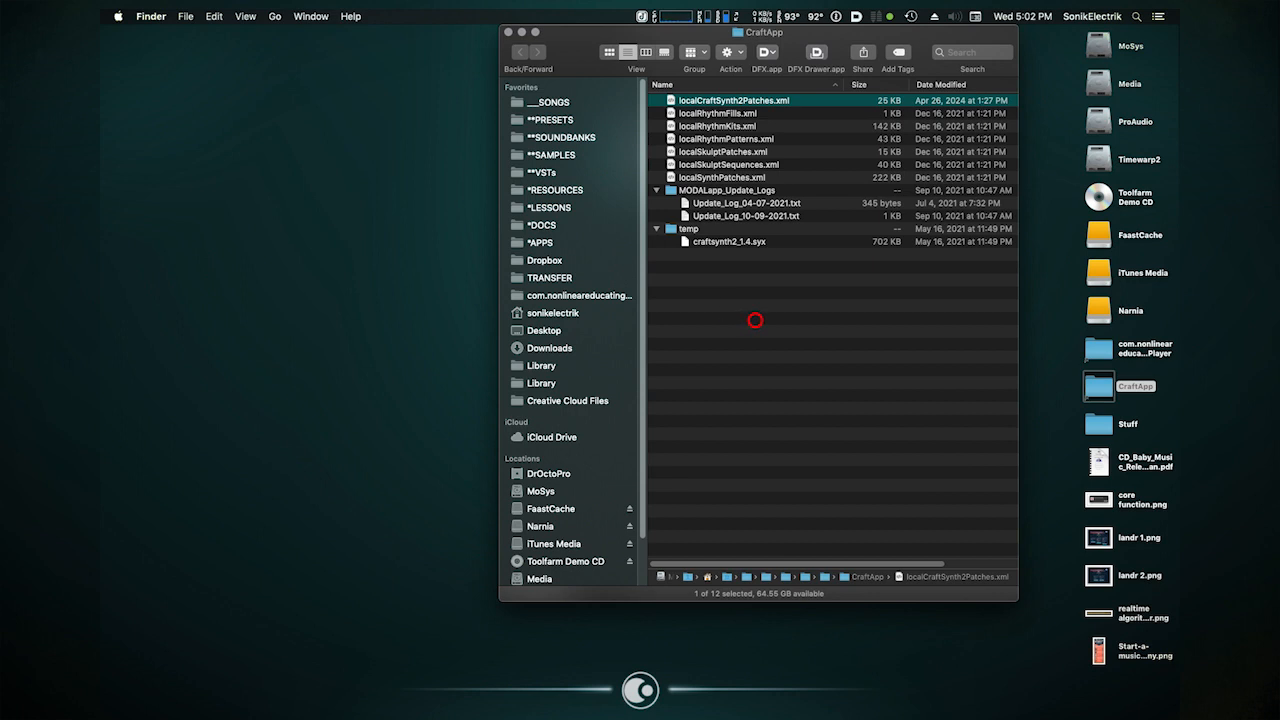
click(1098, 120)
double_click(1098, 120)
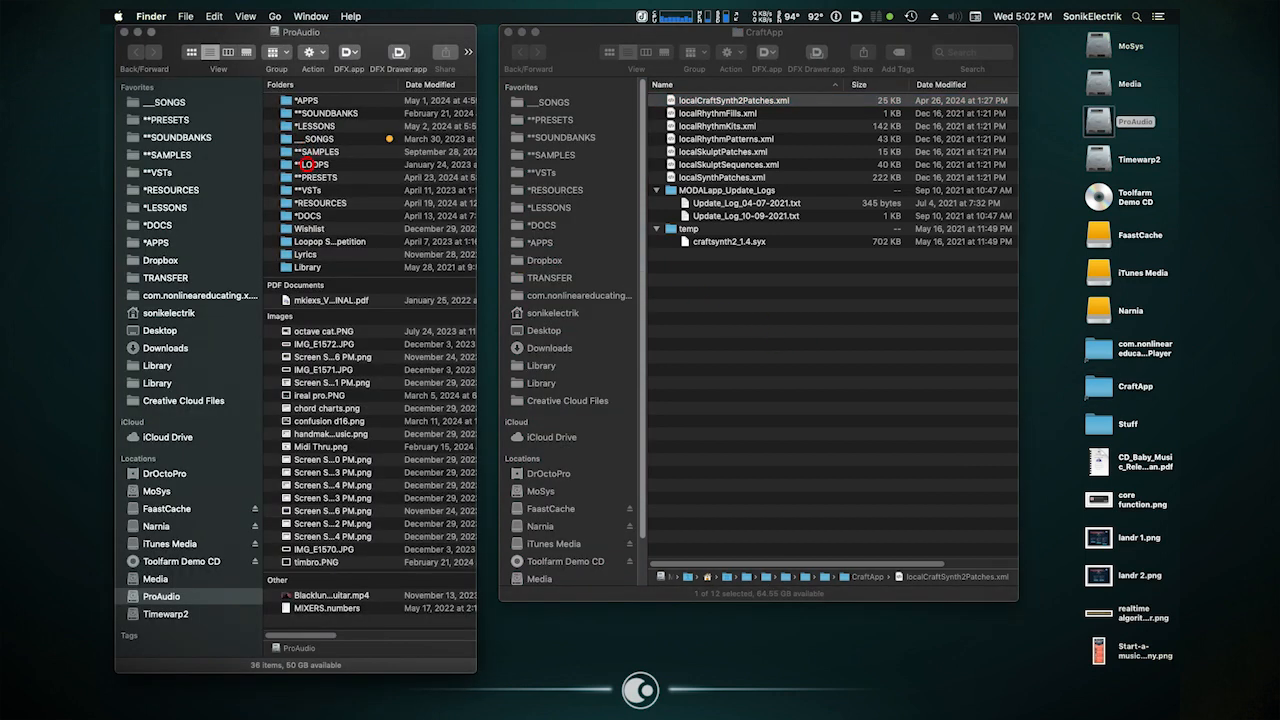
click(312, 177)
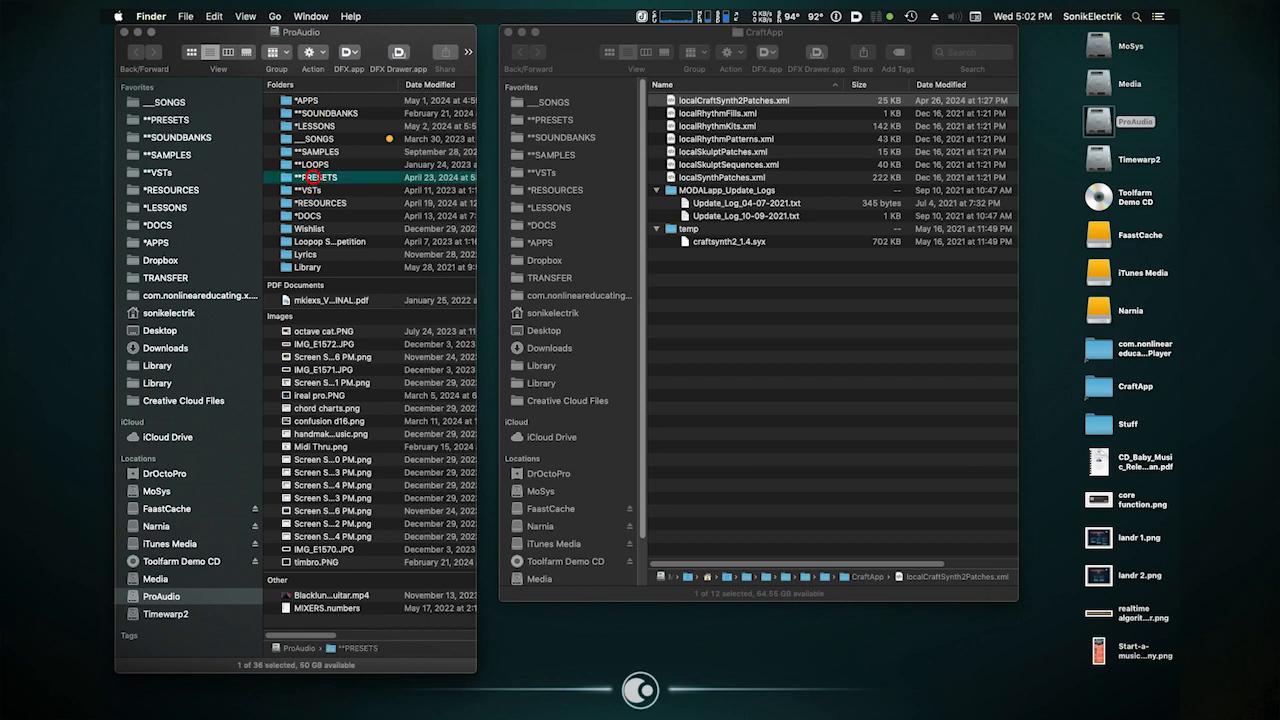
double_click(312, 177)
double_click(306, 318)
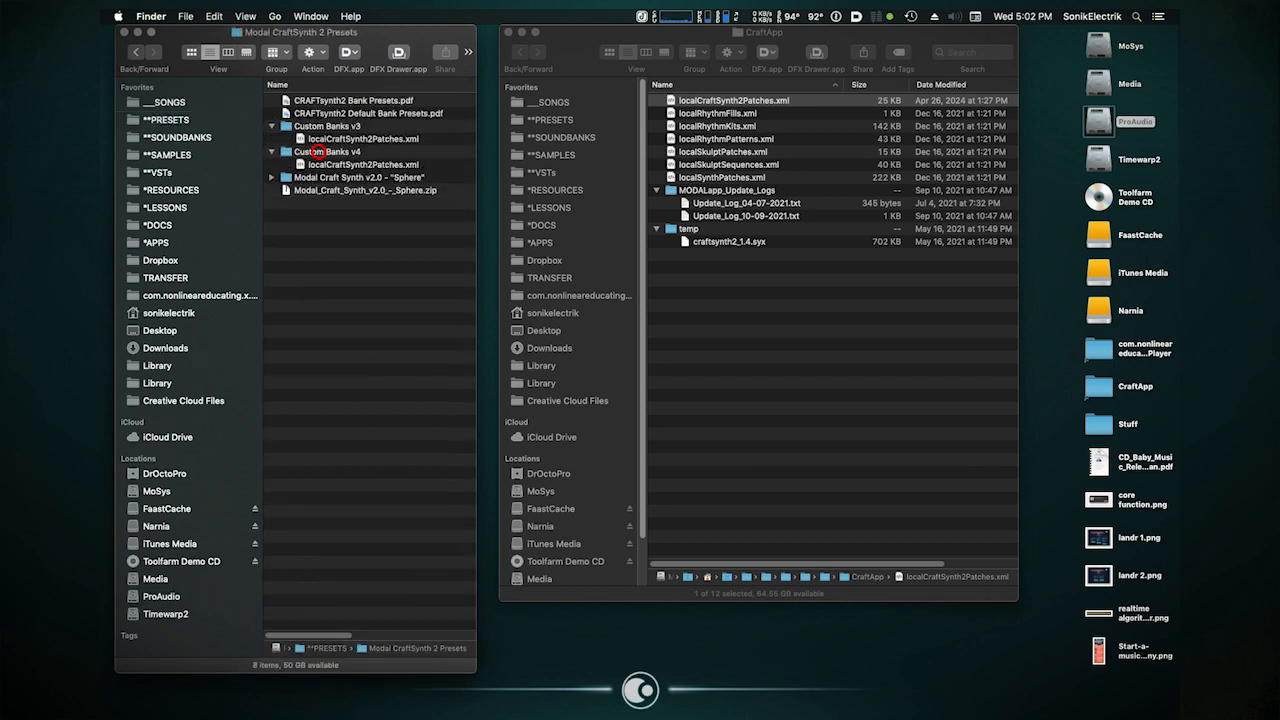
- Copy localCraftSynth2Patches.xml from CraftApp into the Modal CraftSynth 2 Presets folder and close that folder's window
click(330, 165)
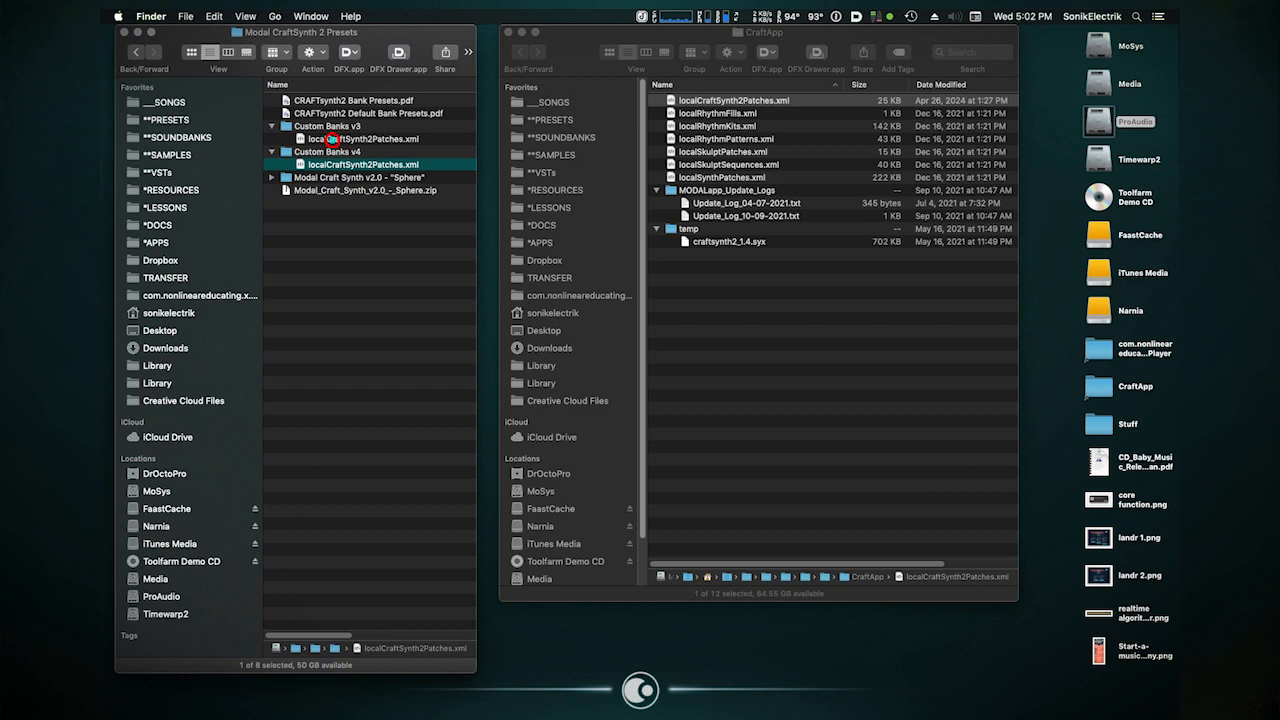
click(330, 139)
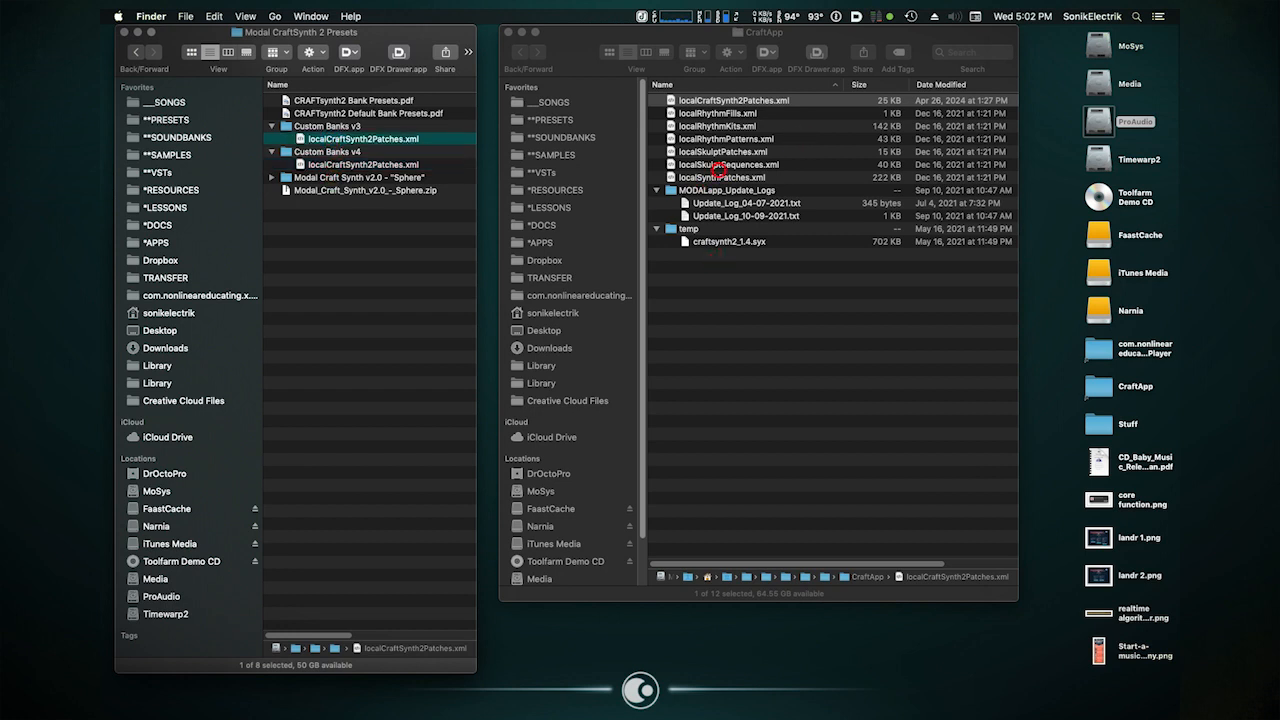
drag(670, 100, 368, 245)
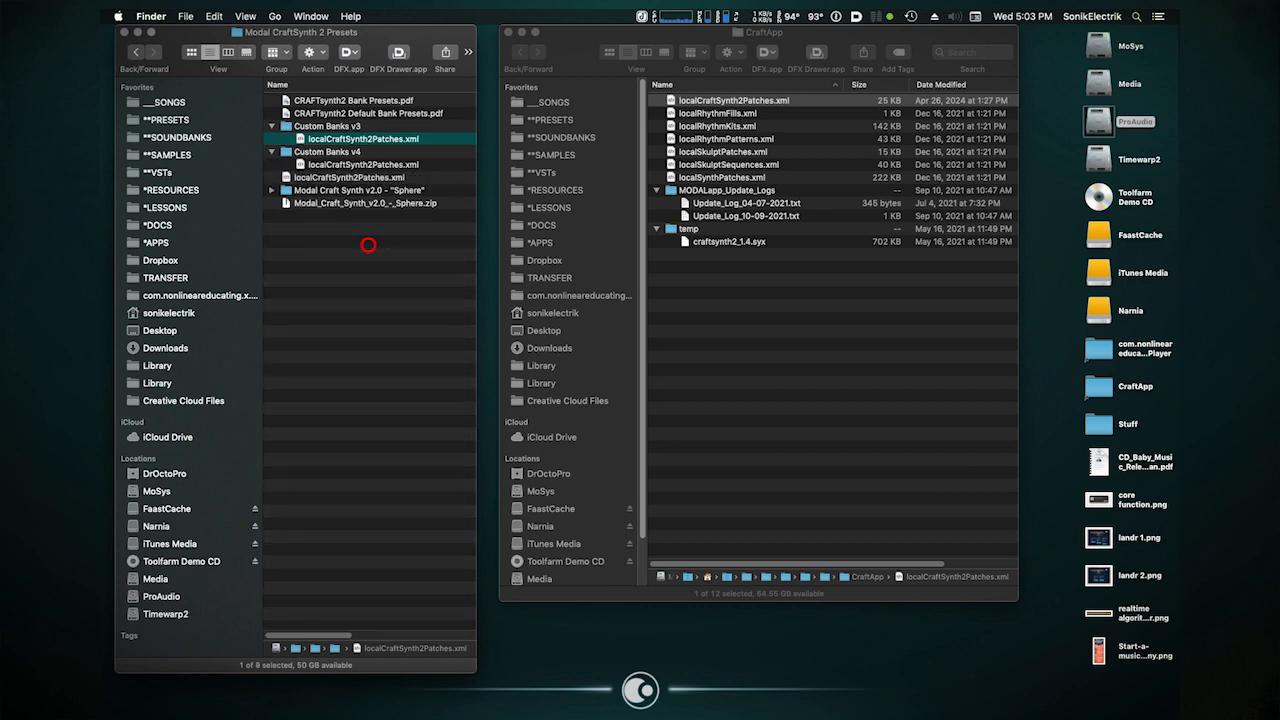
click(124, 32)
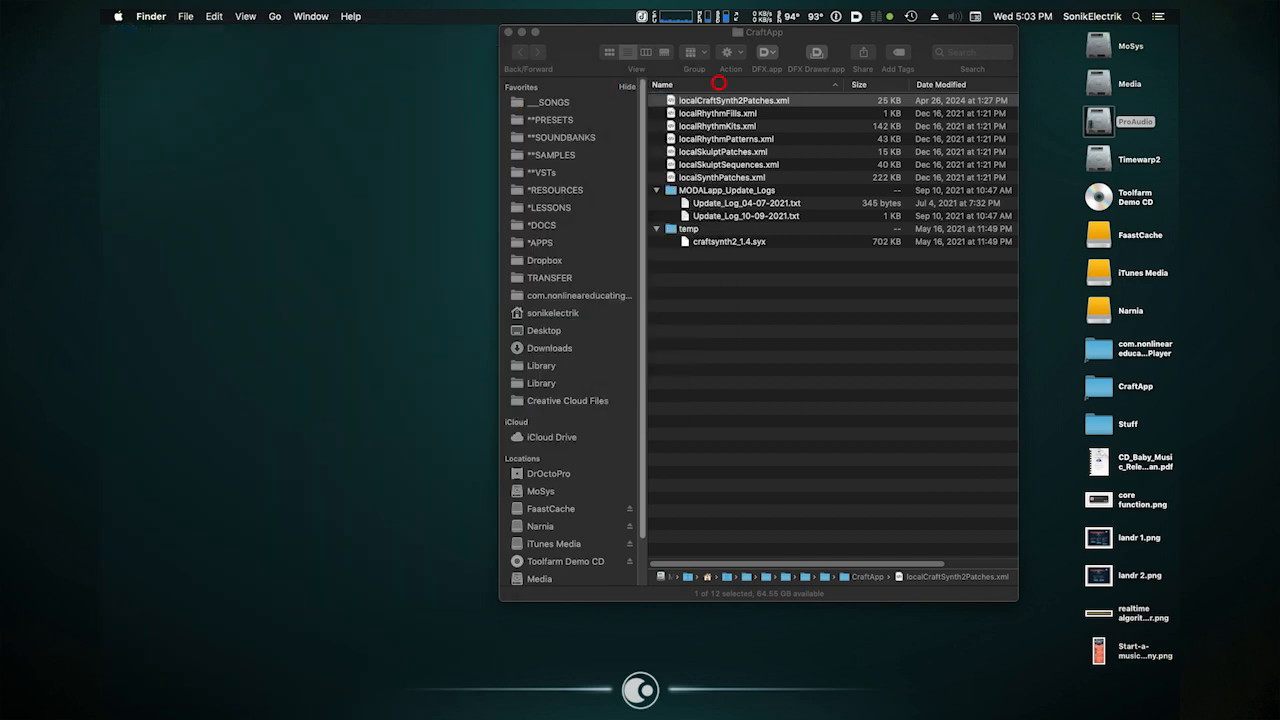
- Open the Application Support folder enclosing CraftApp and pick up the CraftApp folder there
click(786, 304)
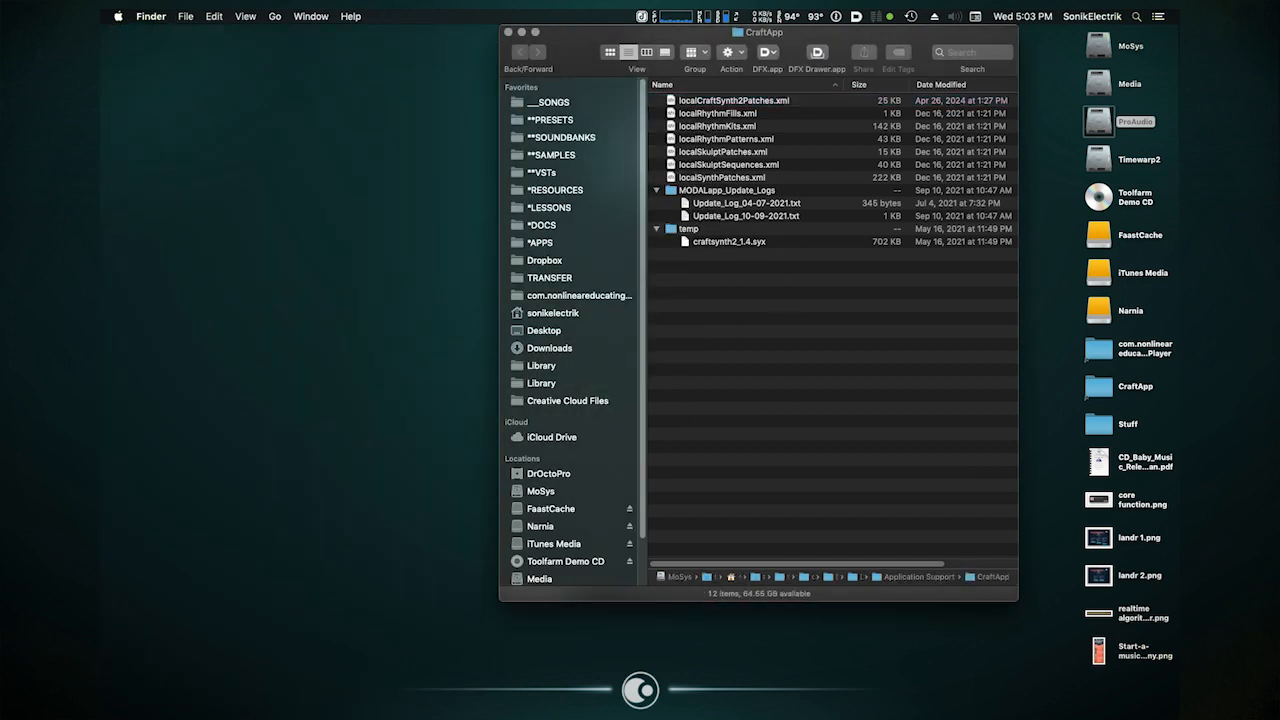
click(764, 100)
click(786, 305)
super+click(755, 33)
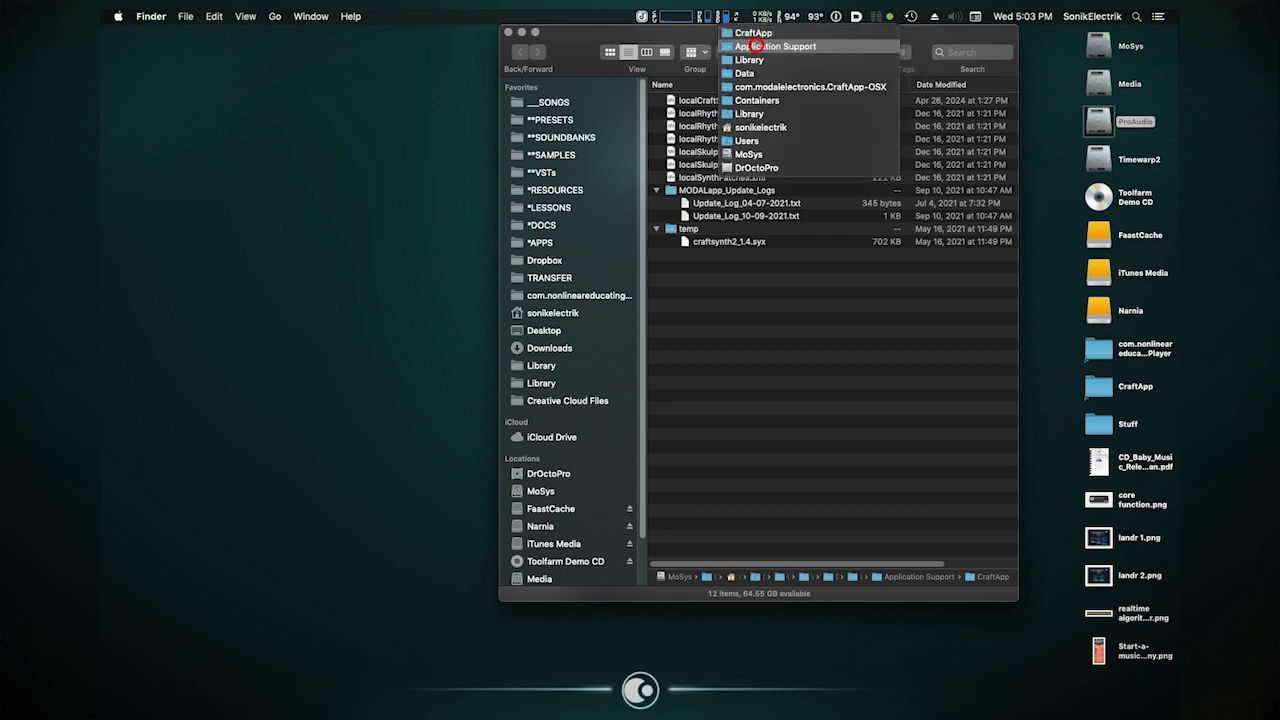
click(755, 46)
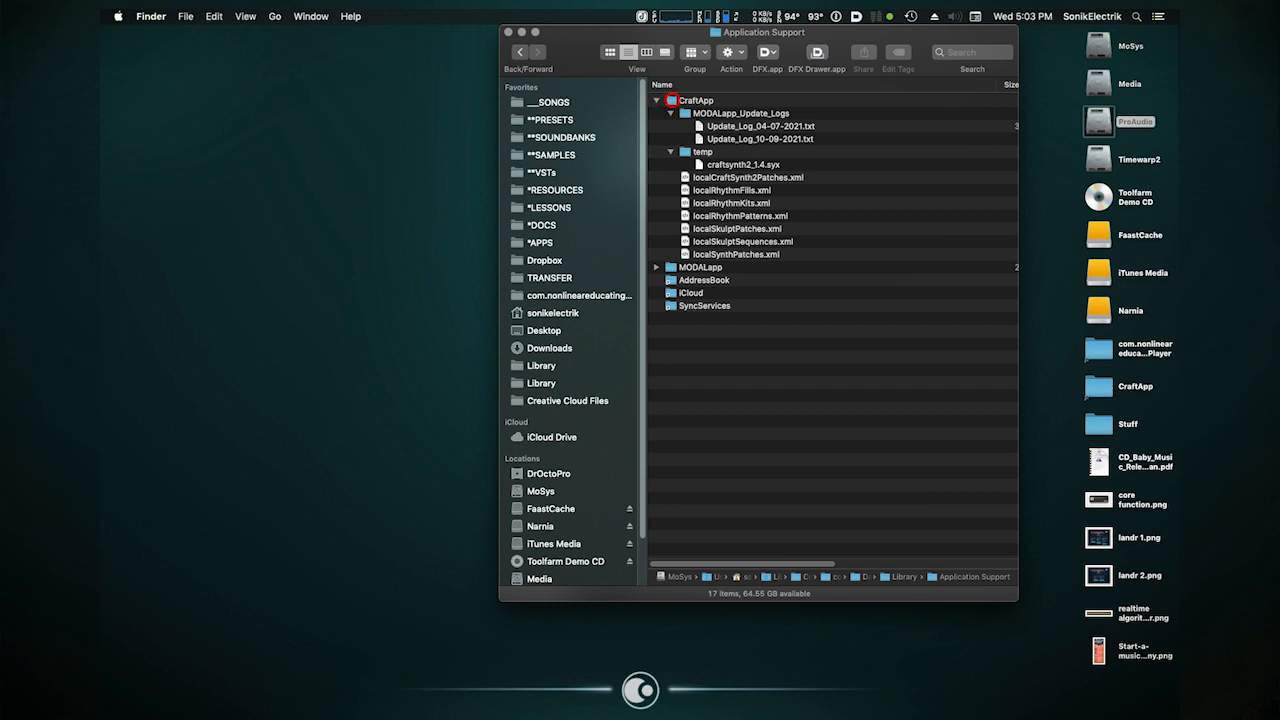
click(671, 101)
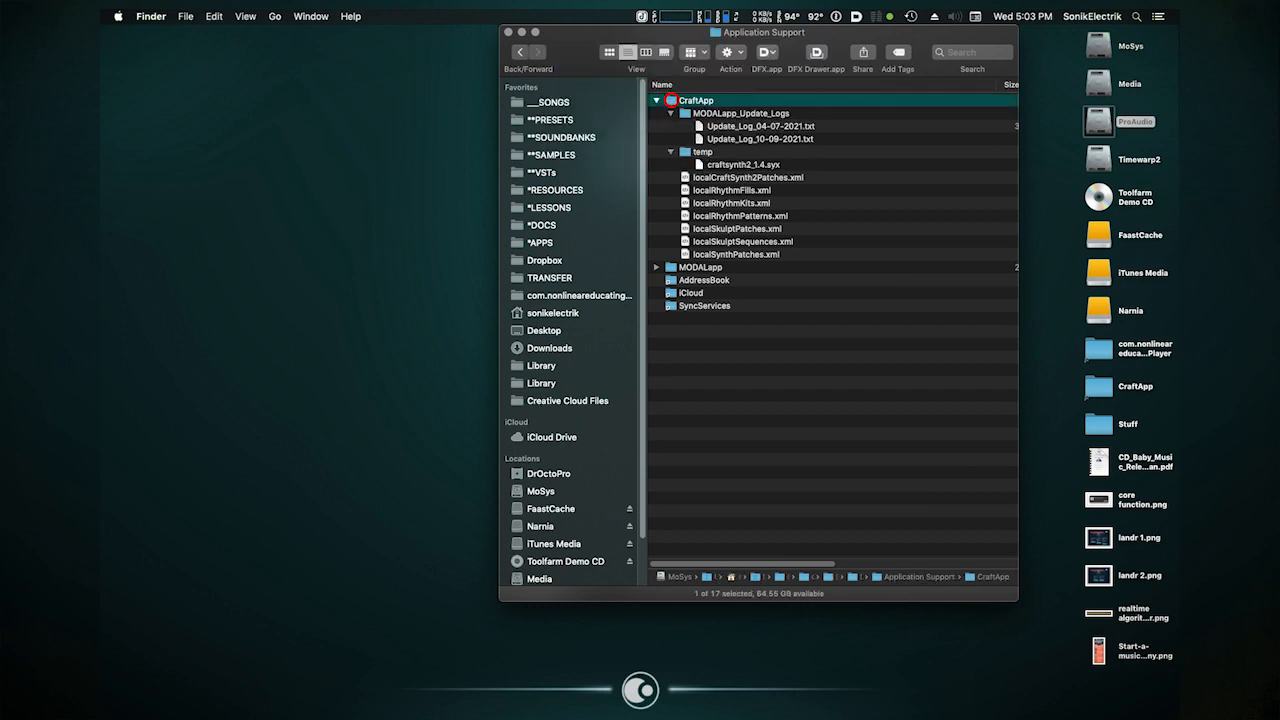
drag(671, 101, 969, 252)
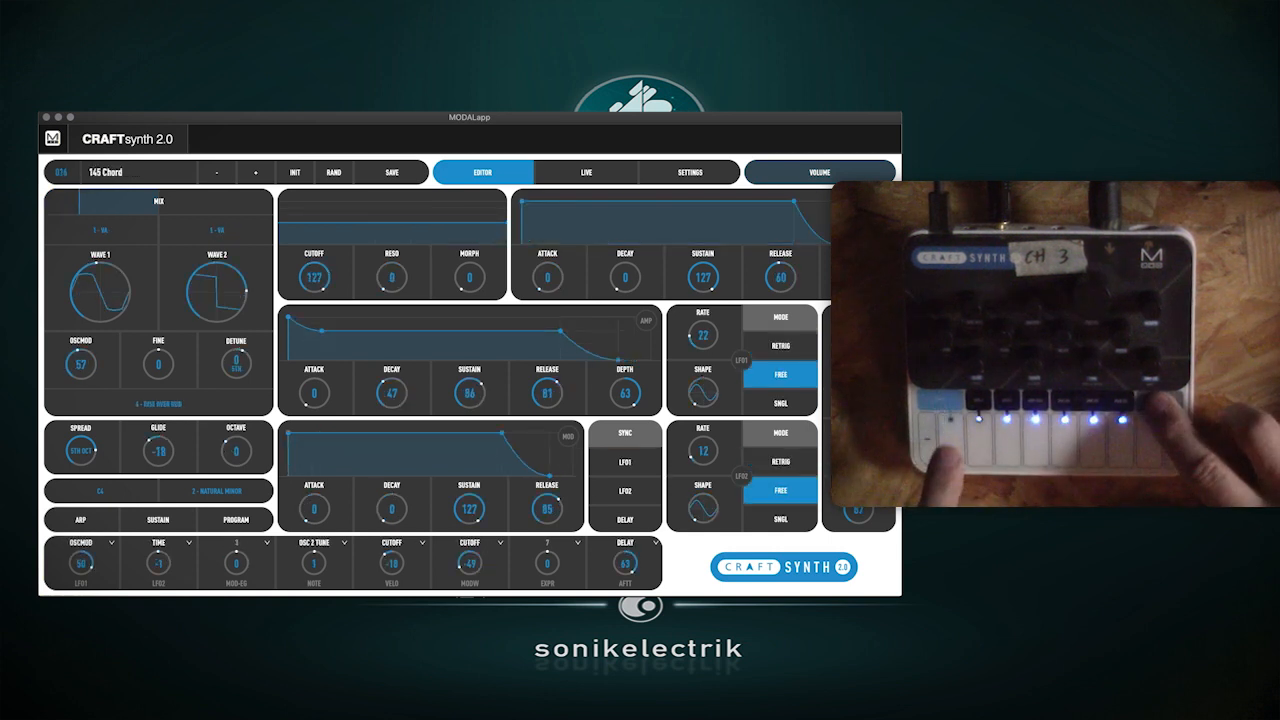
- Open the patch library in MODALapp and browse the local banks, showing the patches of Bank 3
click(123, 172)
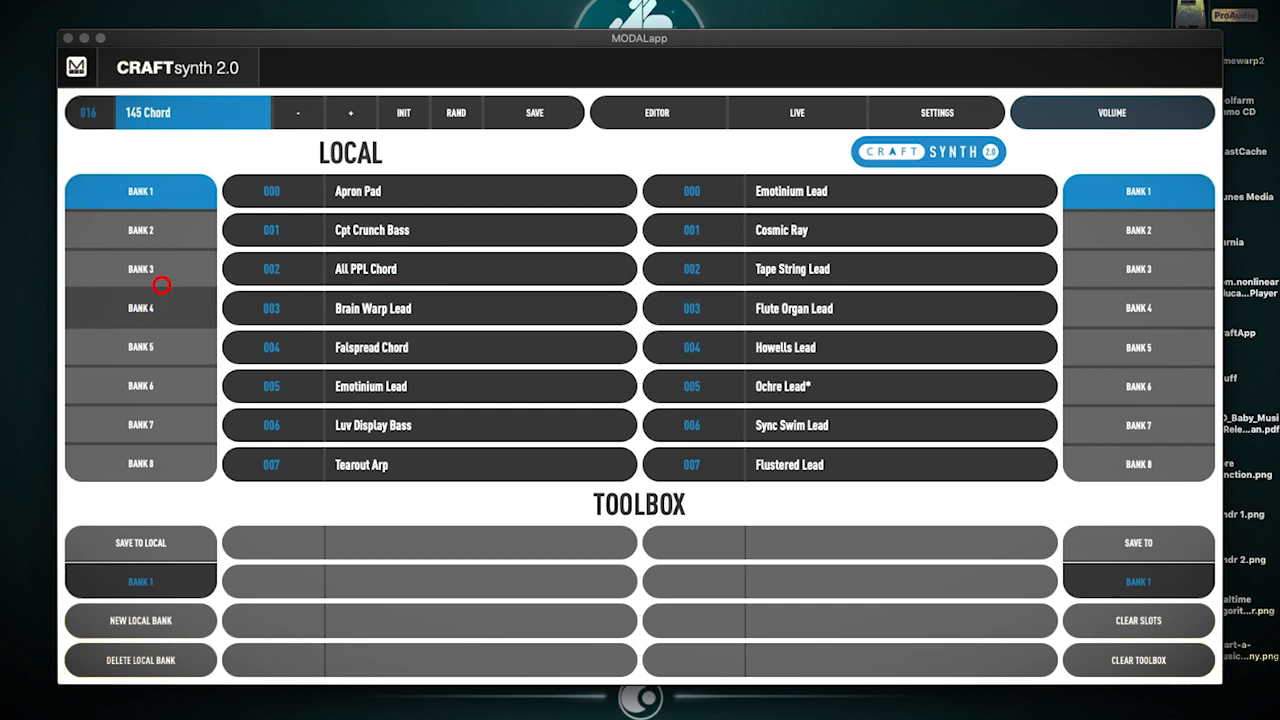
scroll(141, 285, down, 5)
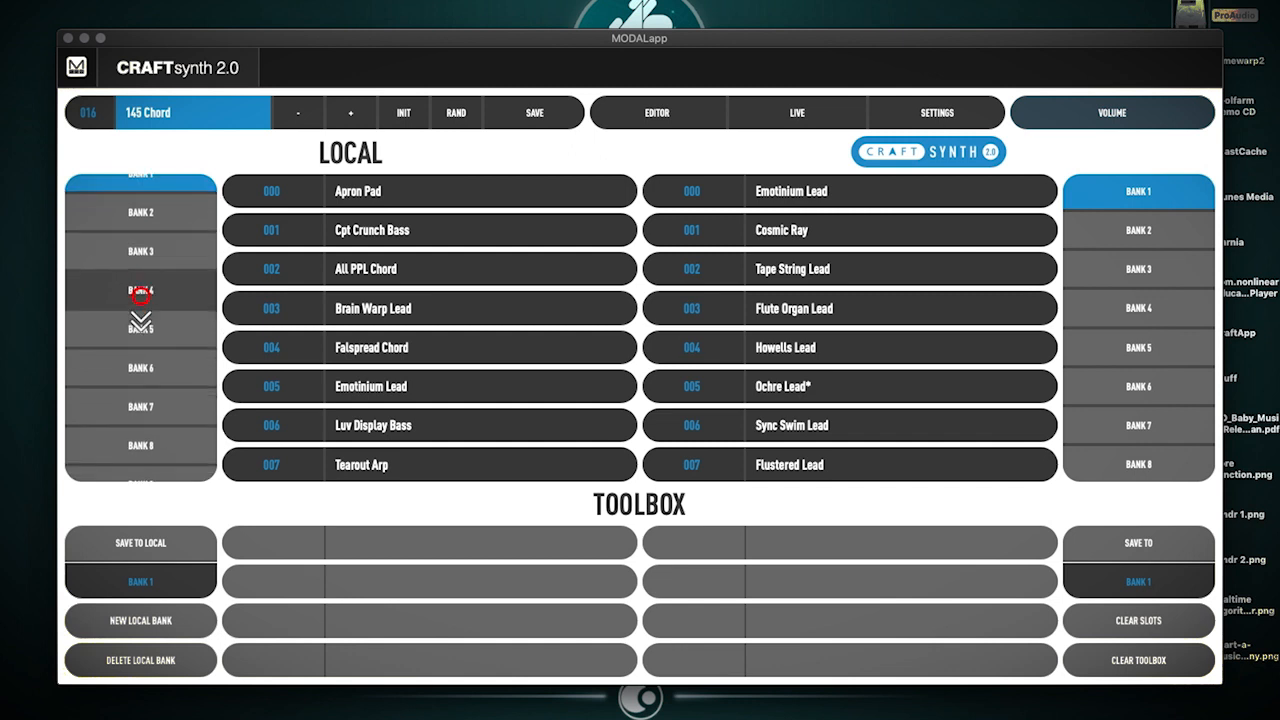
scroll(141, 296, up, 5)
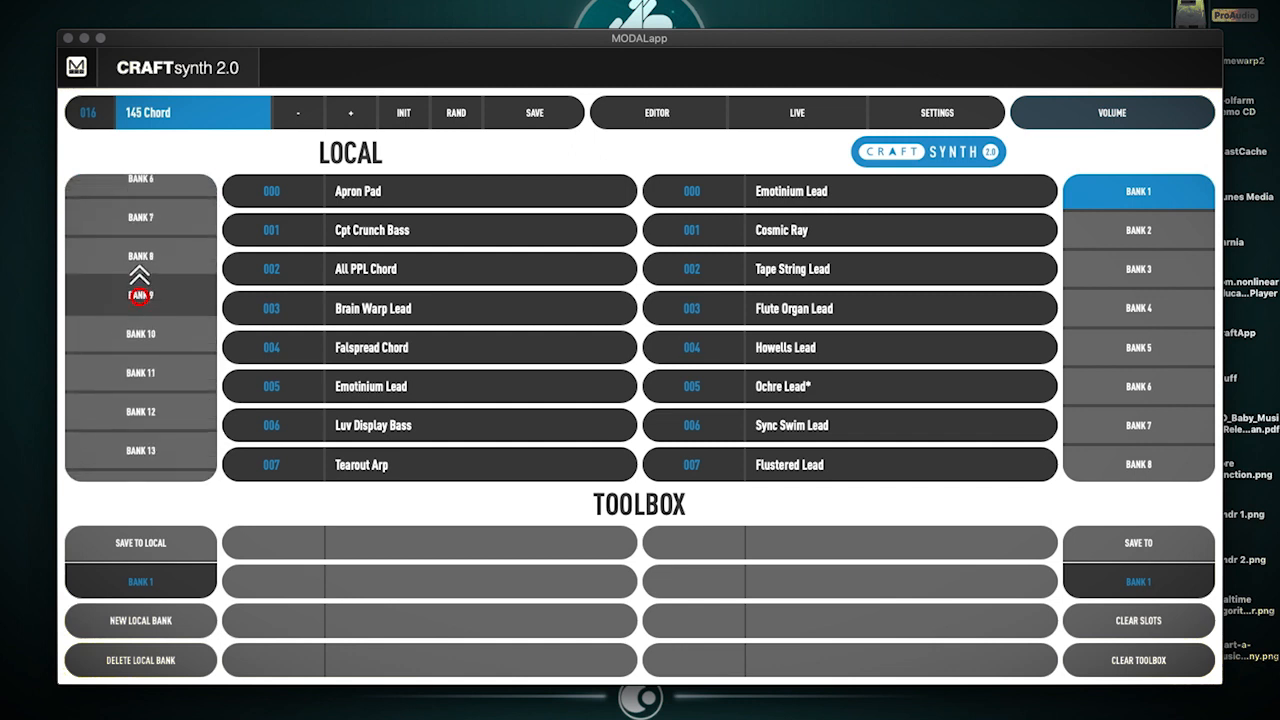
scroll(137, 302, down, 8)
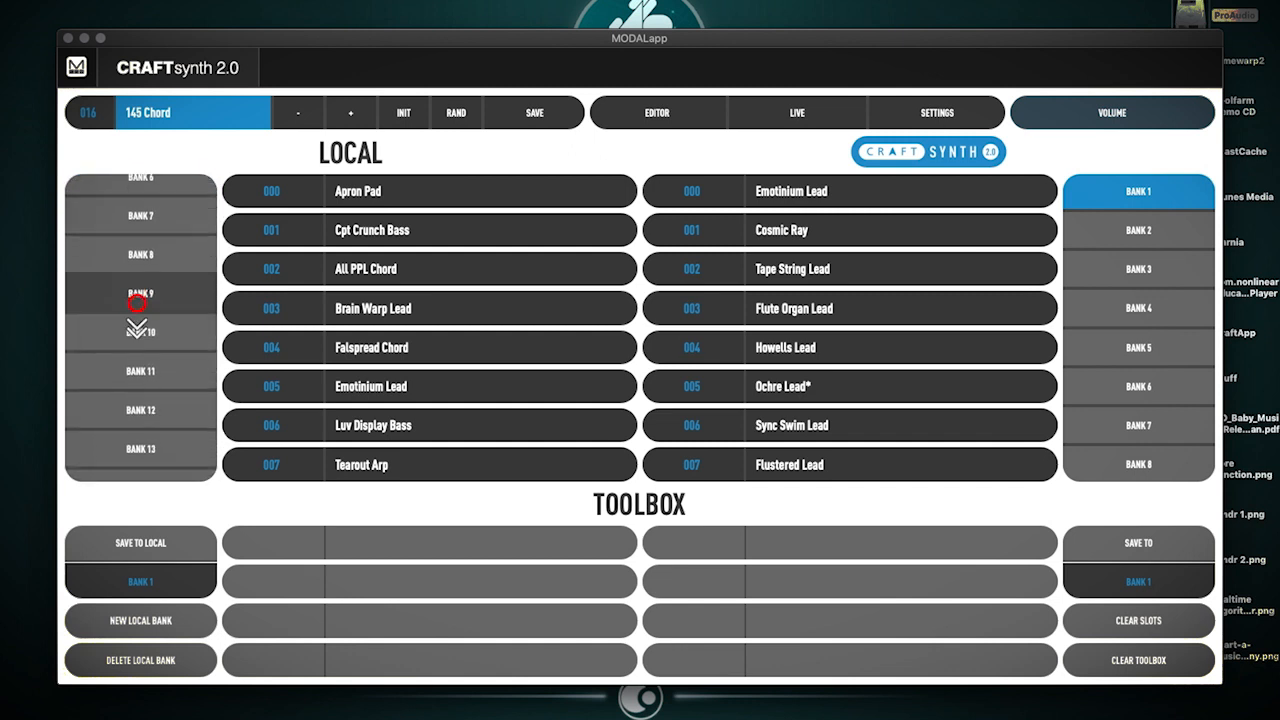
scroll(137, 303, up, 8)
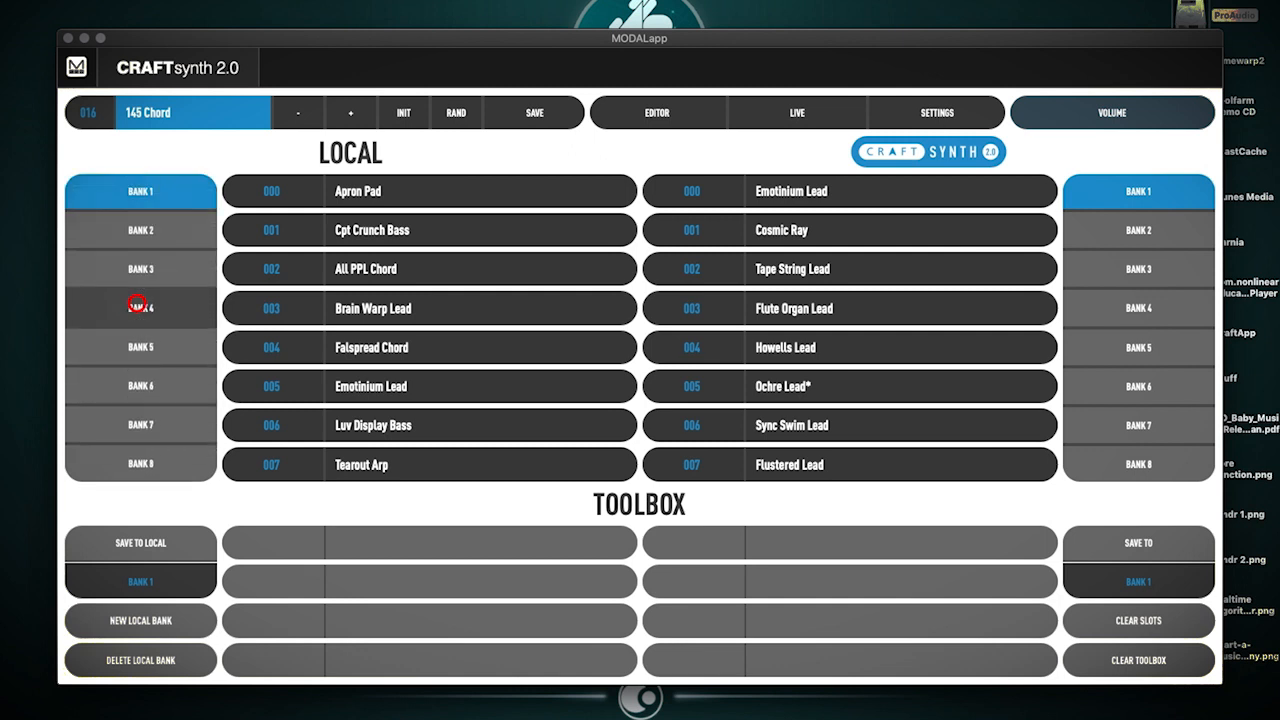
click(118, 236)
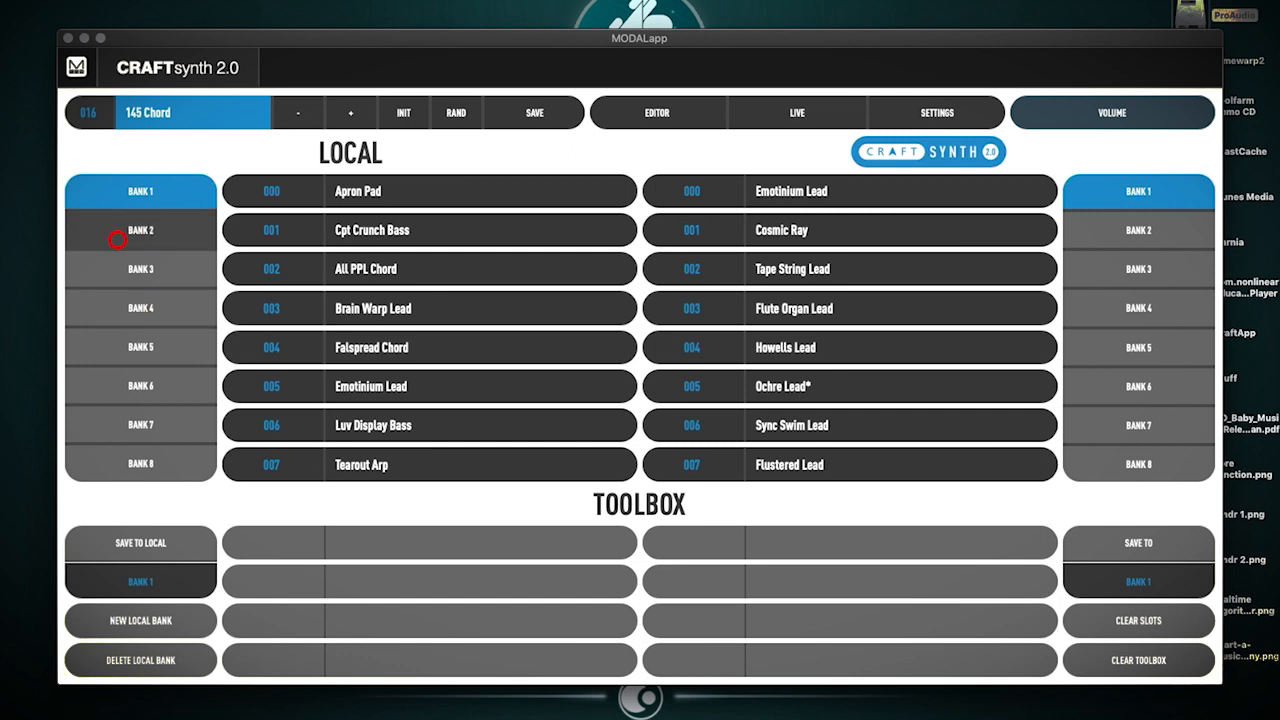
click(131, 270)
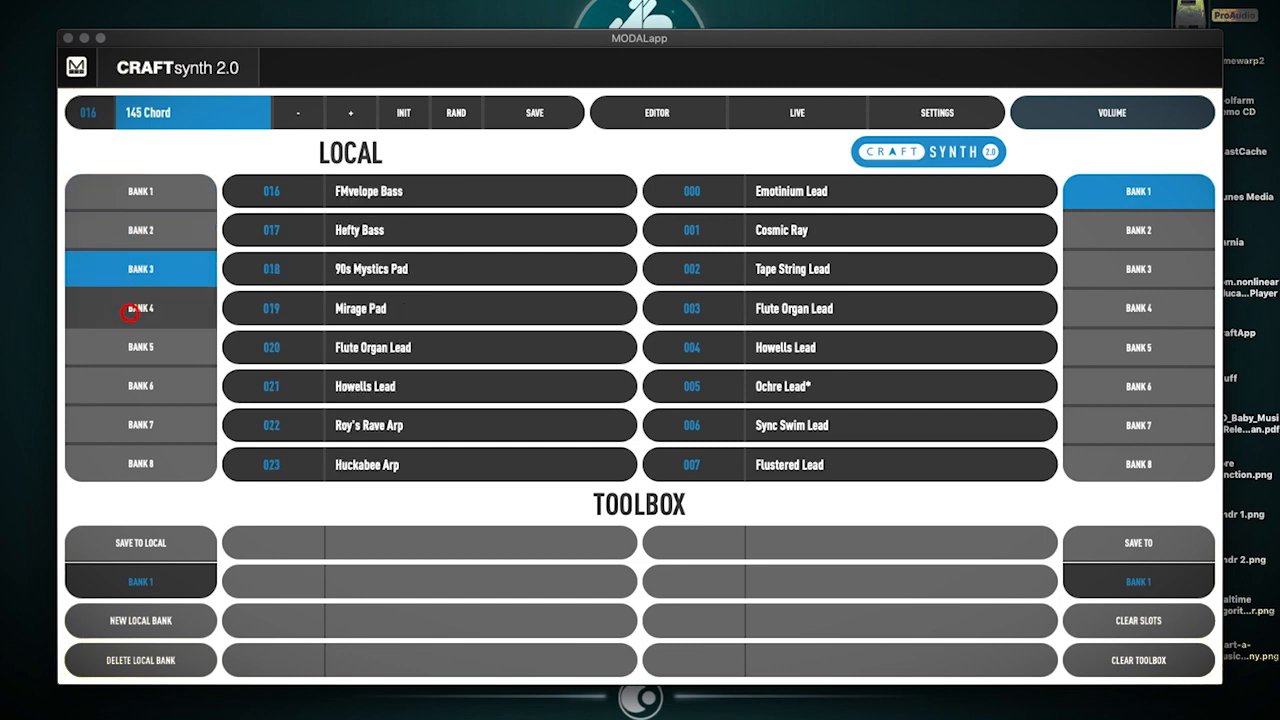
- Browse the patches of local Banks 1 to 5 and load Fractal Pad from Bank 5
click(131, 305)
click(132, 340)
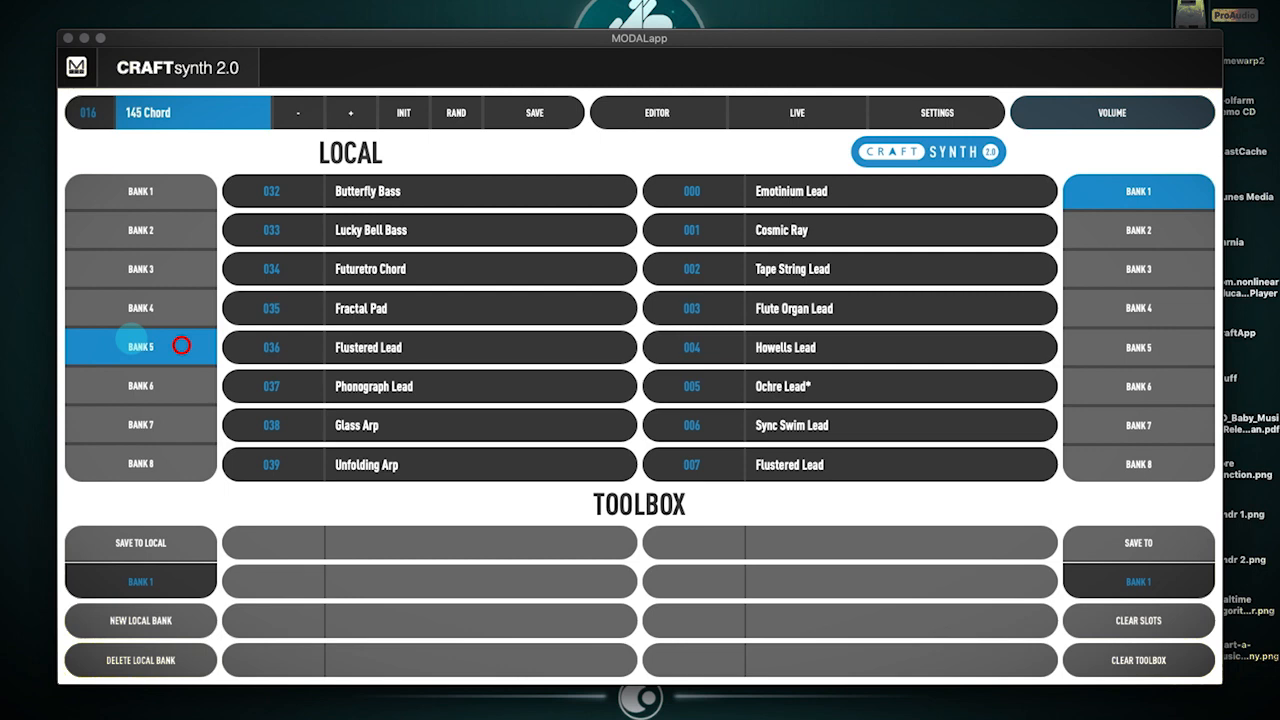
click(357, 308)
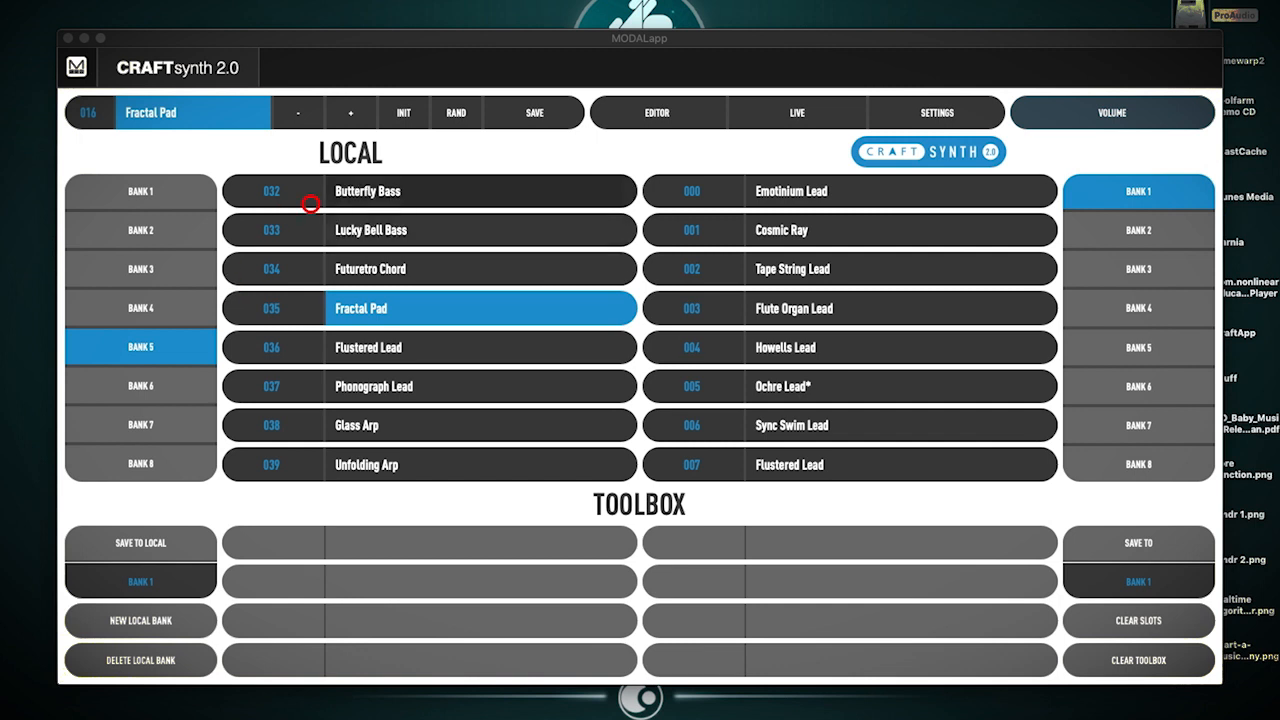
click(140, 203)
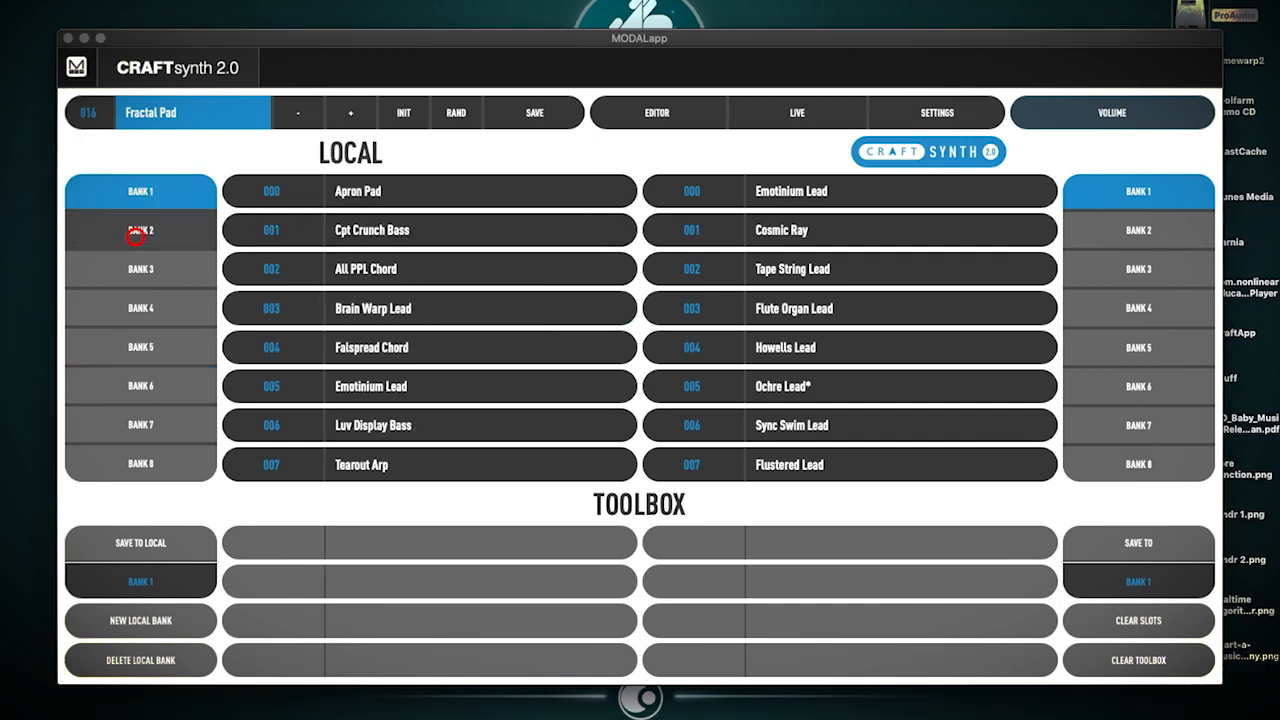
click(137, 228)
click(122, 273)
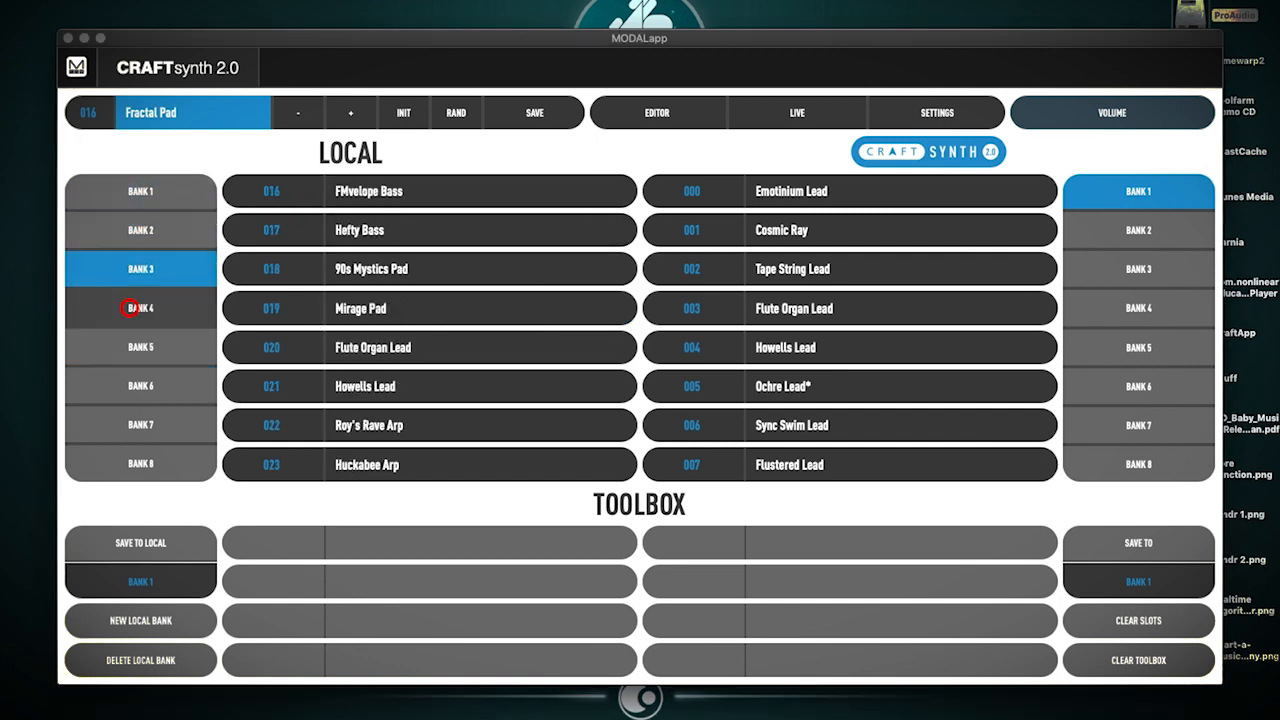
click(130, 305)
click(123, 348)
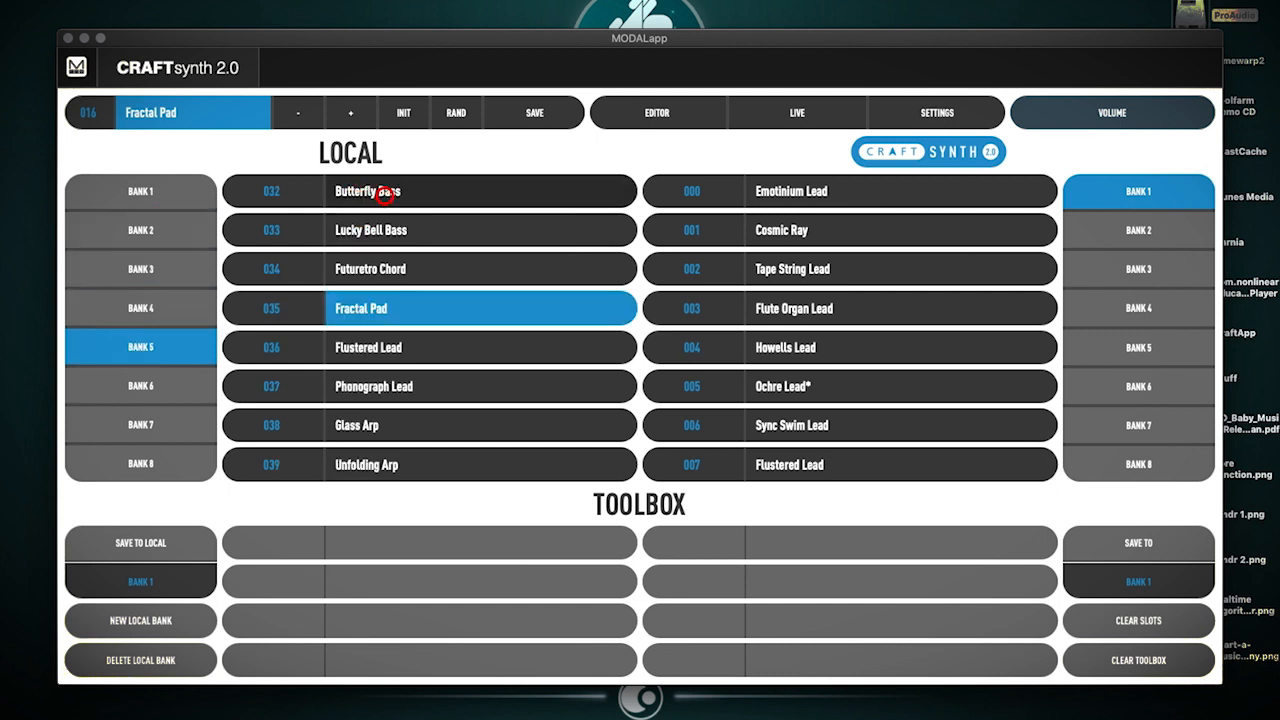
- Fill toolbox slots 000 to 003 with Butterfly Bass and Lucky Bell Bass from Bank 5, and Pointer Bass and Organ Bass from Bank 6
drag(385, 195, 366, 535)
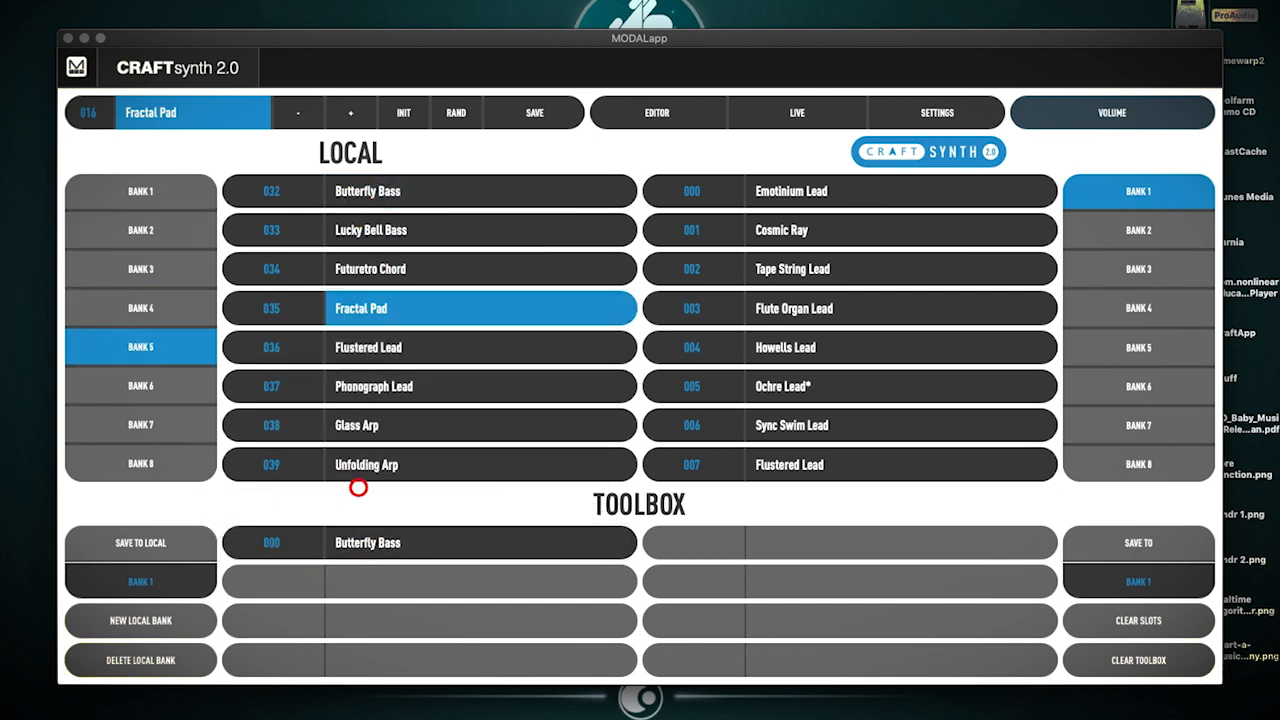
drag(362, 234, 345, 582)
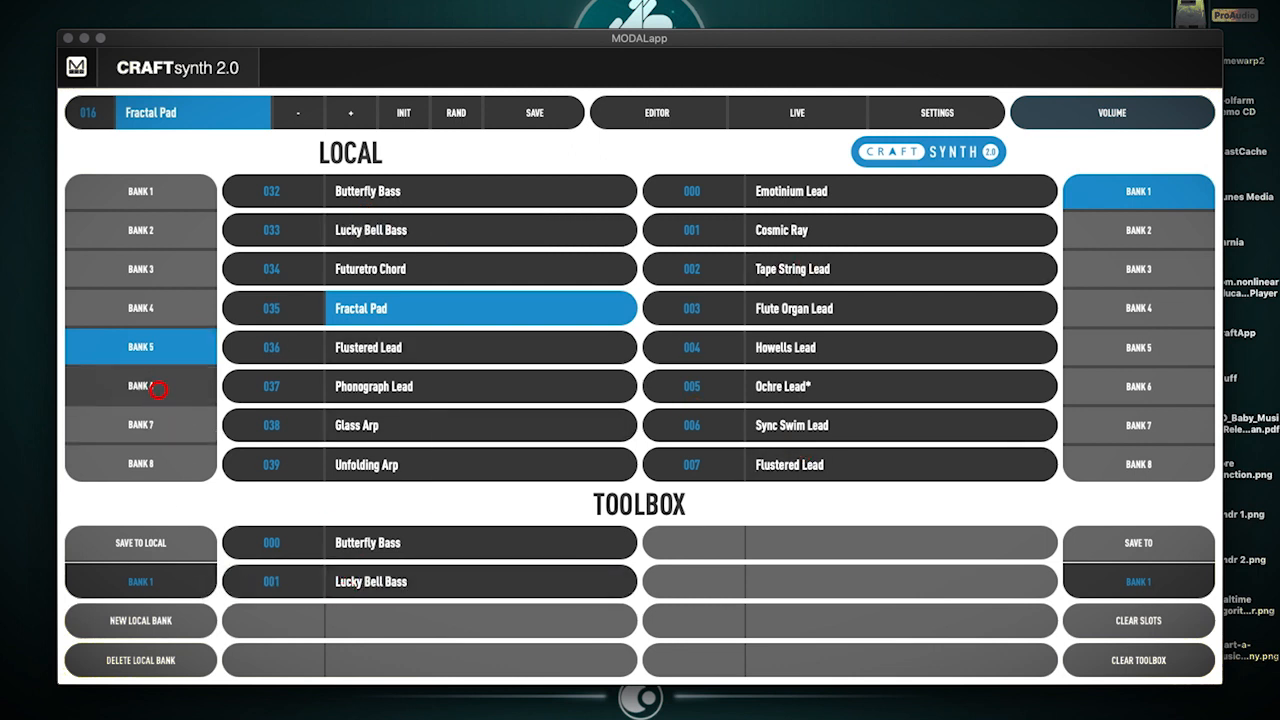
click(158, 390)
drag(371, 234, 400, 622)
drag(360, 189, 403, 659)
- Fill toolbox slots 004 to 007 with Cpt Crunch Bass, Luv Display Bass, Basic Sub Bass and Basic Perc Bass, and clear the whole toolbox
click(157, 423)
click(159, 462)
drag(371, 230, 824, 645)
drag(365, 190, 840, 622)
click(140, 191)
drag(370, 230, 836, 546)
drag(372, 425, 740, 582)
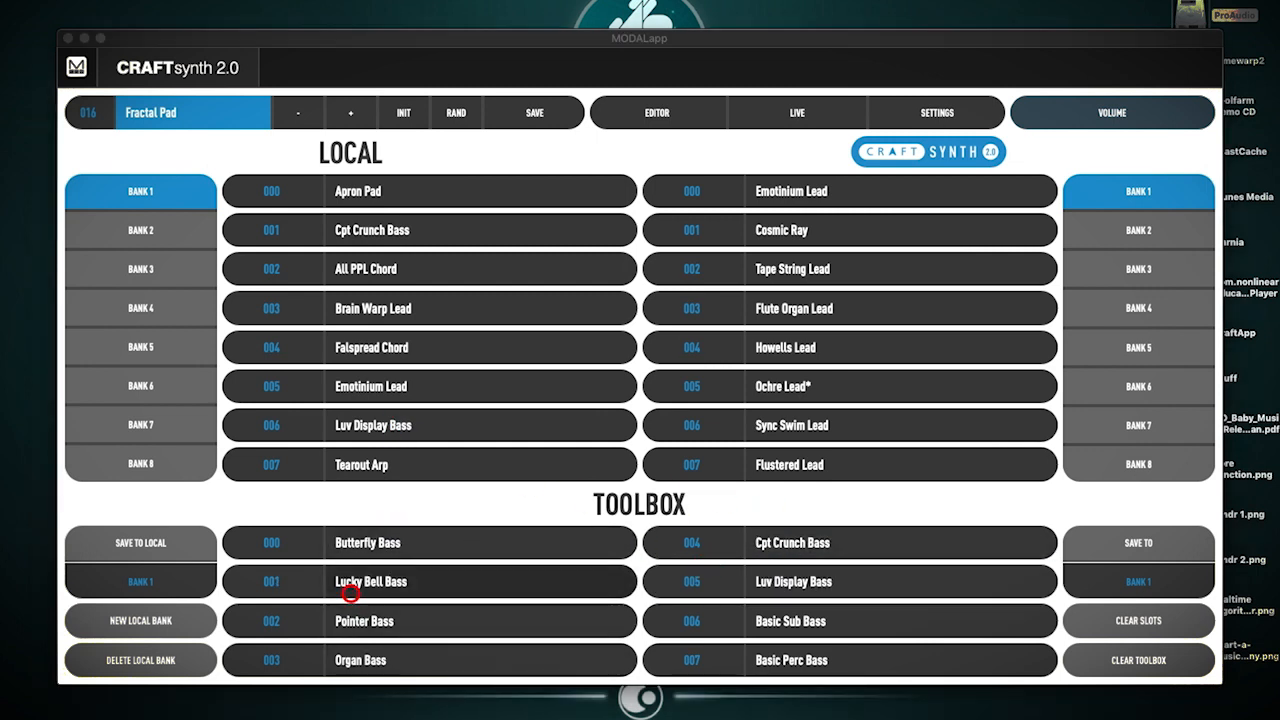
click(1125, 661)
click(1125, 661)
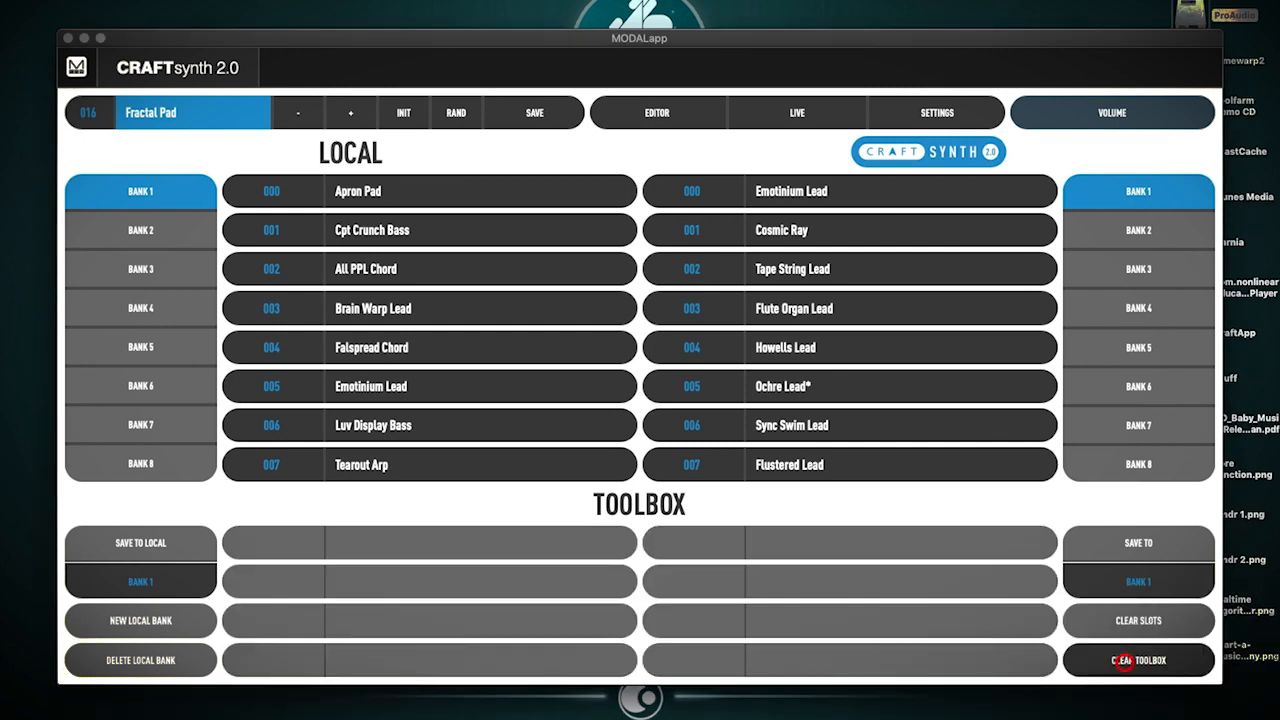
- Copy Sync Swim Lead from the synth's Bank 1 to toolbox slot 005 and Flustered Lead to slots 004 and 006
drag(866, 437, 857, 581)
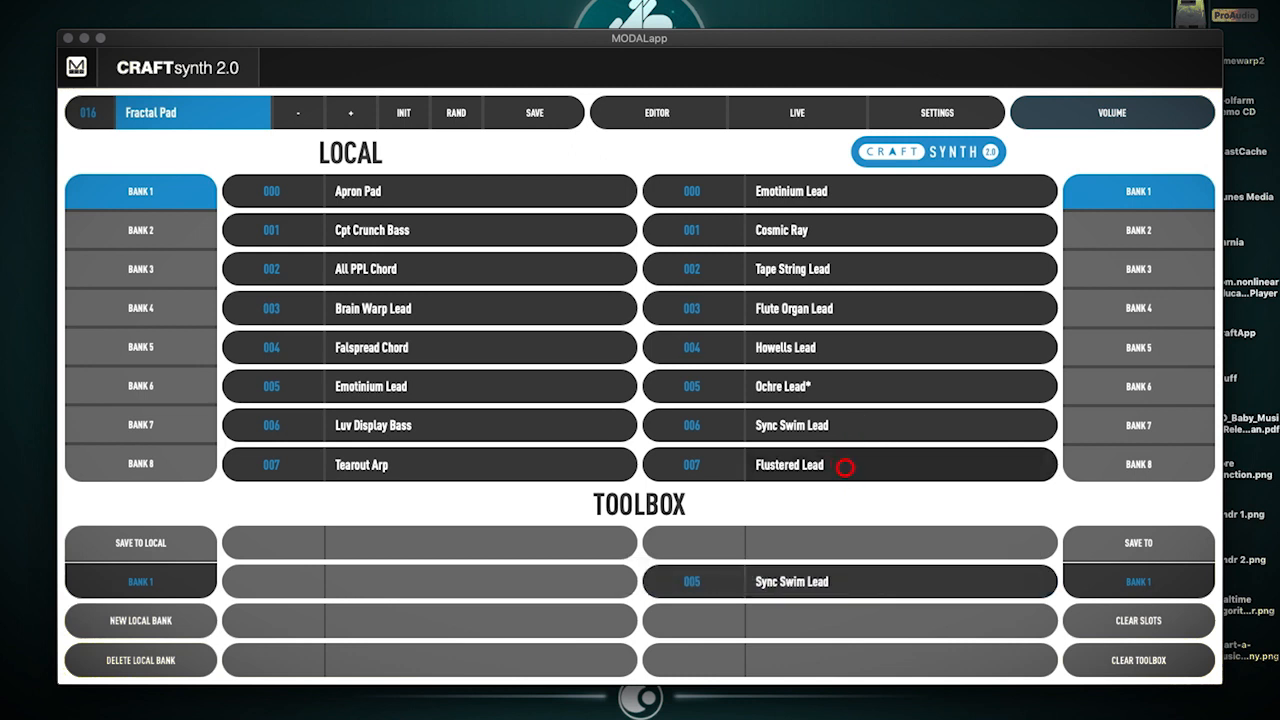
drag(845, 467, 826, 520)
drag(820, 460, 851, 550)
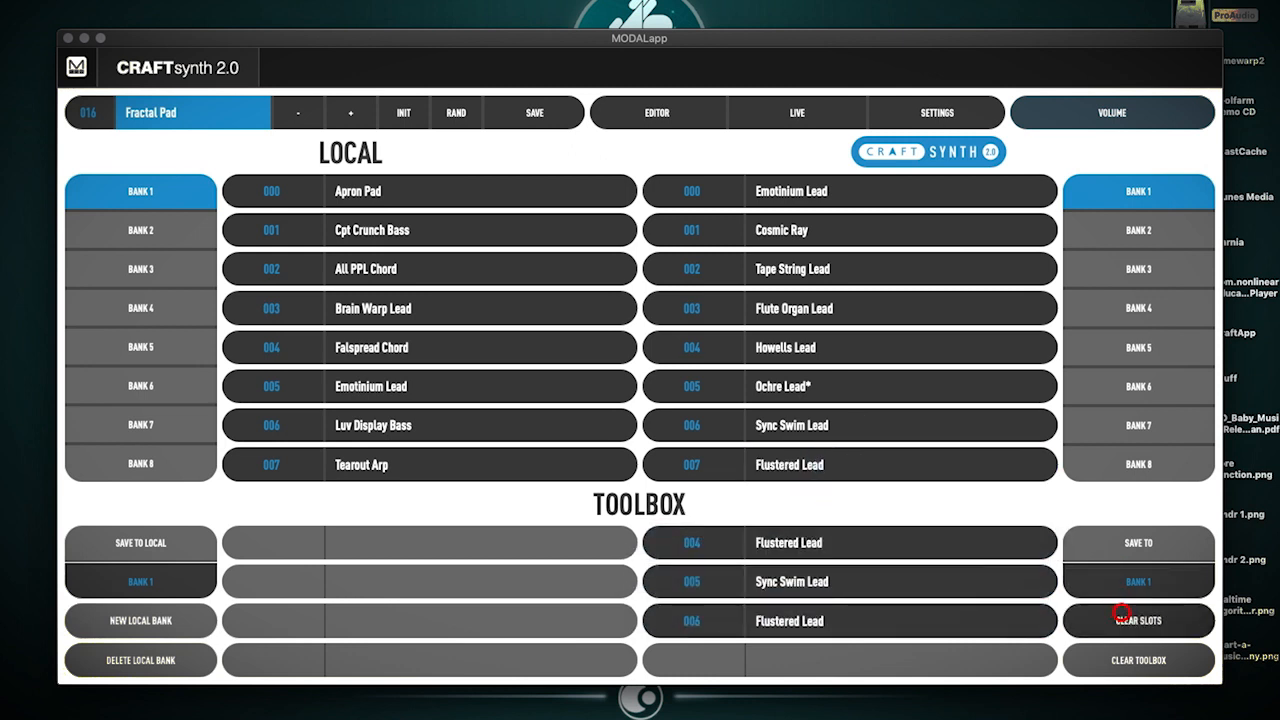
- Clear only the two Flustered Lead slots from the toolbox, and empty the rest of the toolbox
click(1122, 612)
click(877, 548)
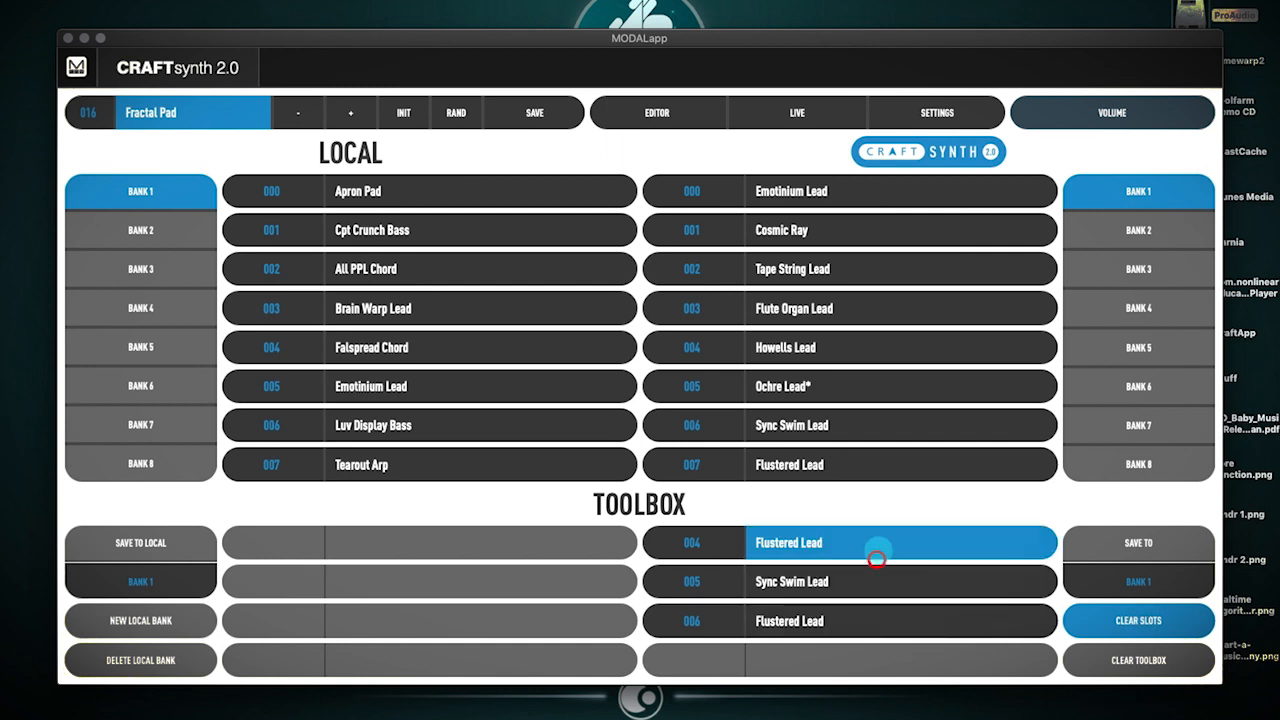
click(877, 621)
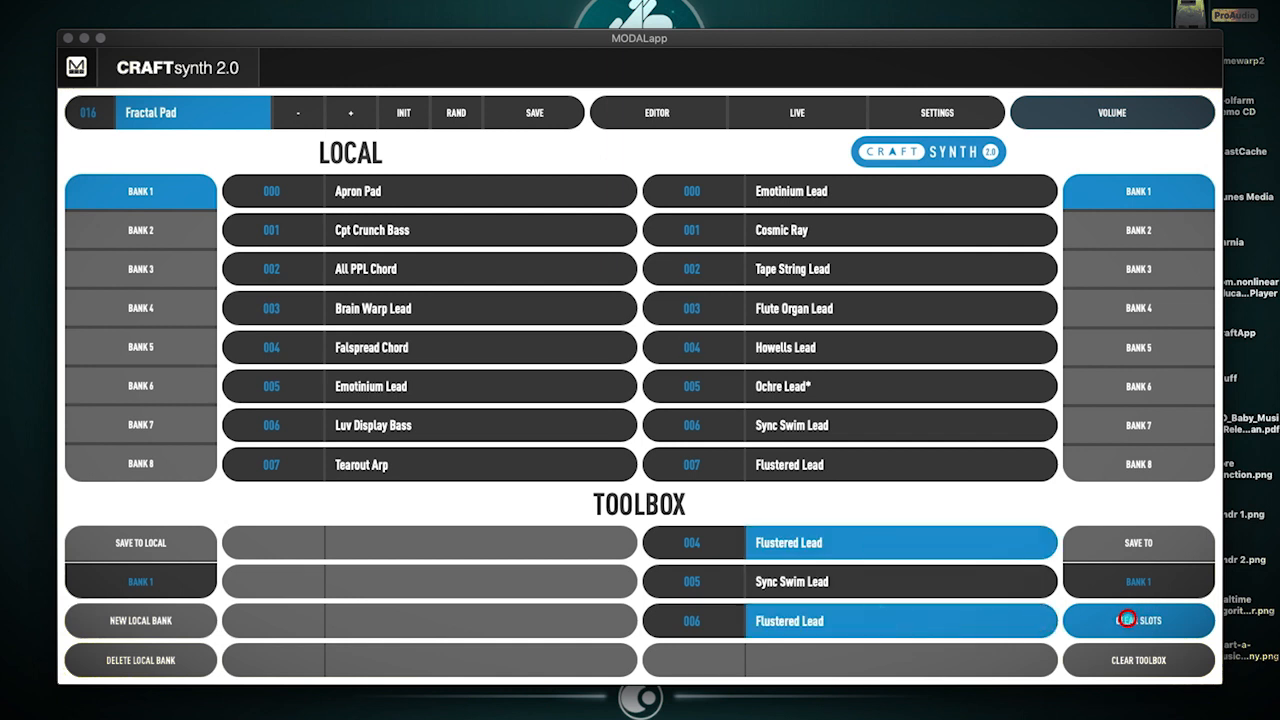
click(1126, 619)
click(738, 489)
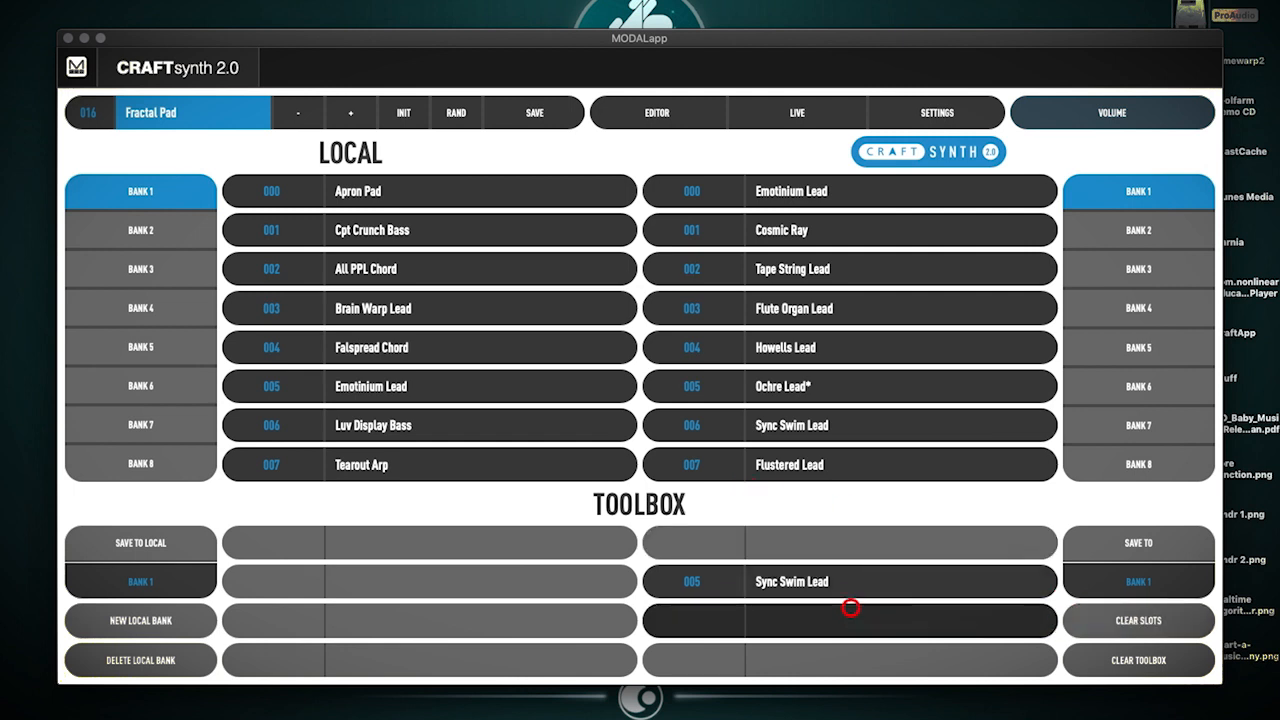
click(1094, 660)
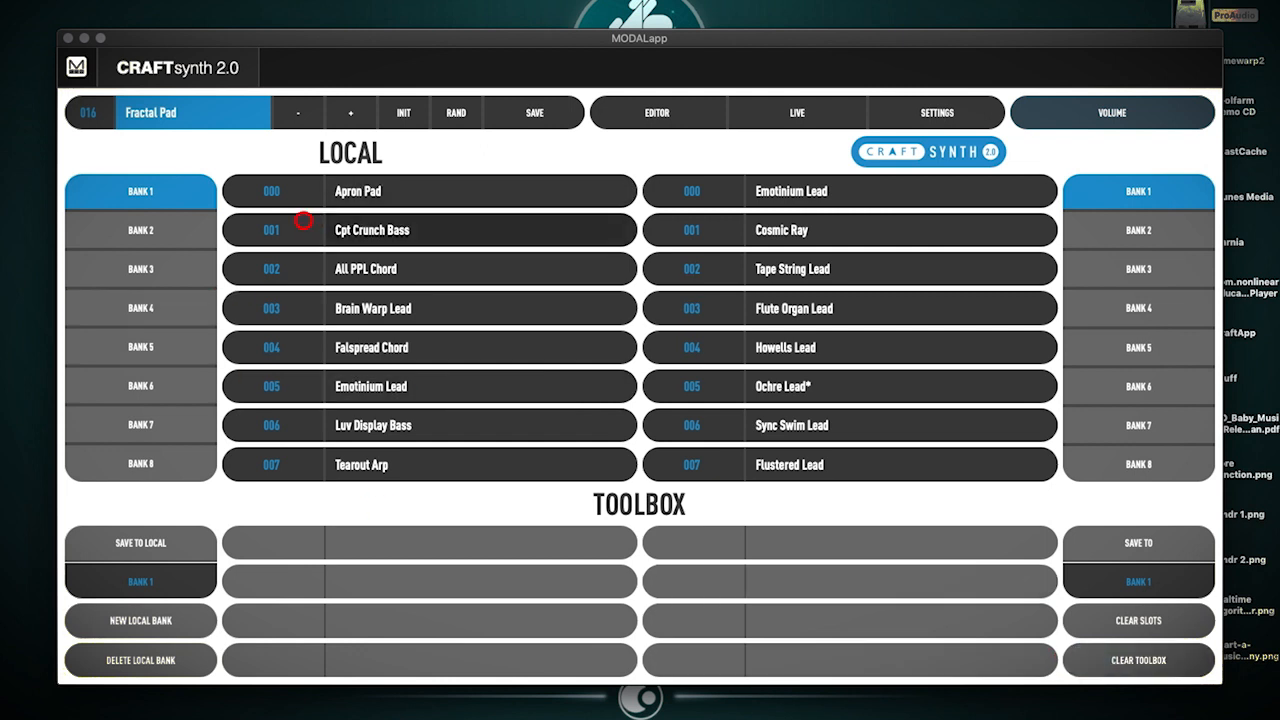
- Copy Apron Pad, 90s Mystics Pad, Mirage Pad and Proxima Pad from local Banks 1, 3 and 4 into toolbox slots 000 to 003
click(140, 191)
drag(394, 191, 409, 540)
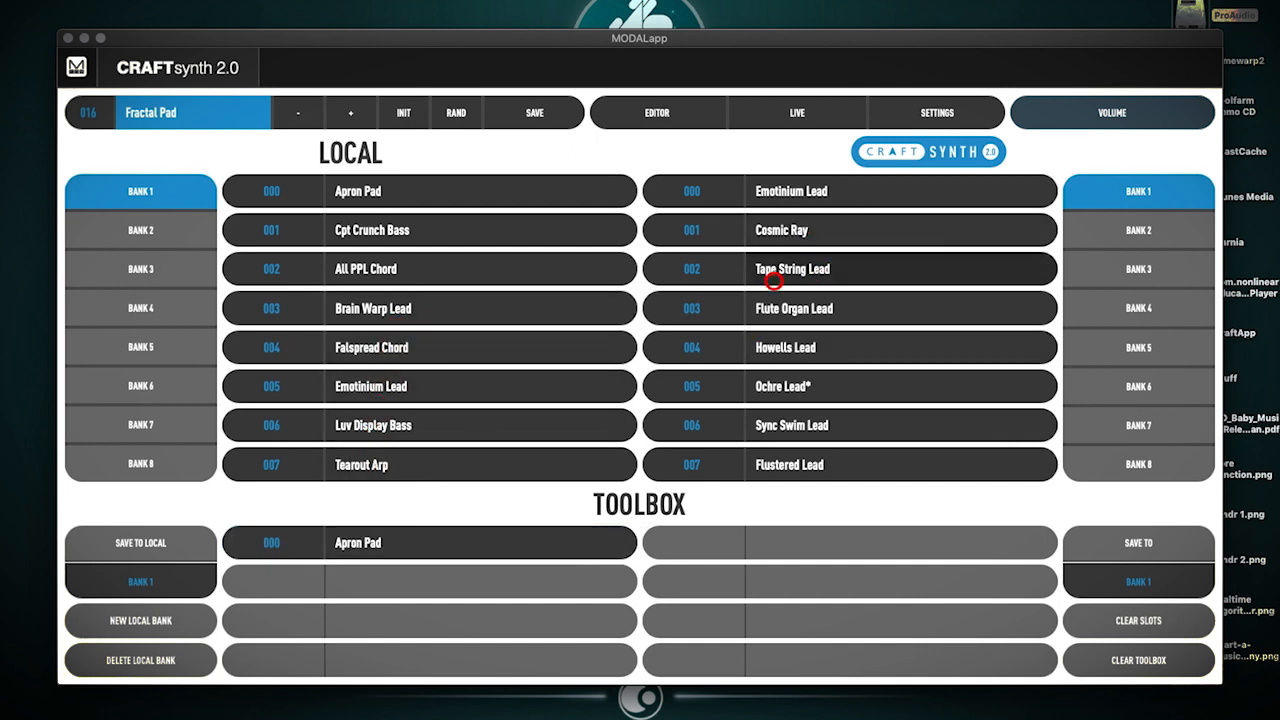
click(150, 233)
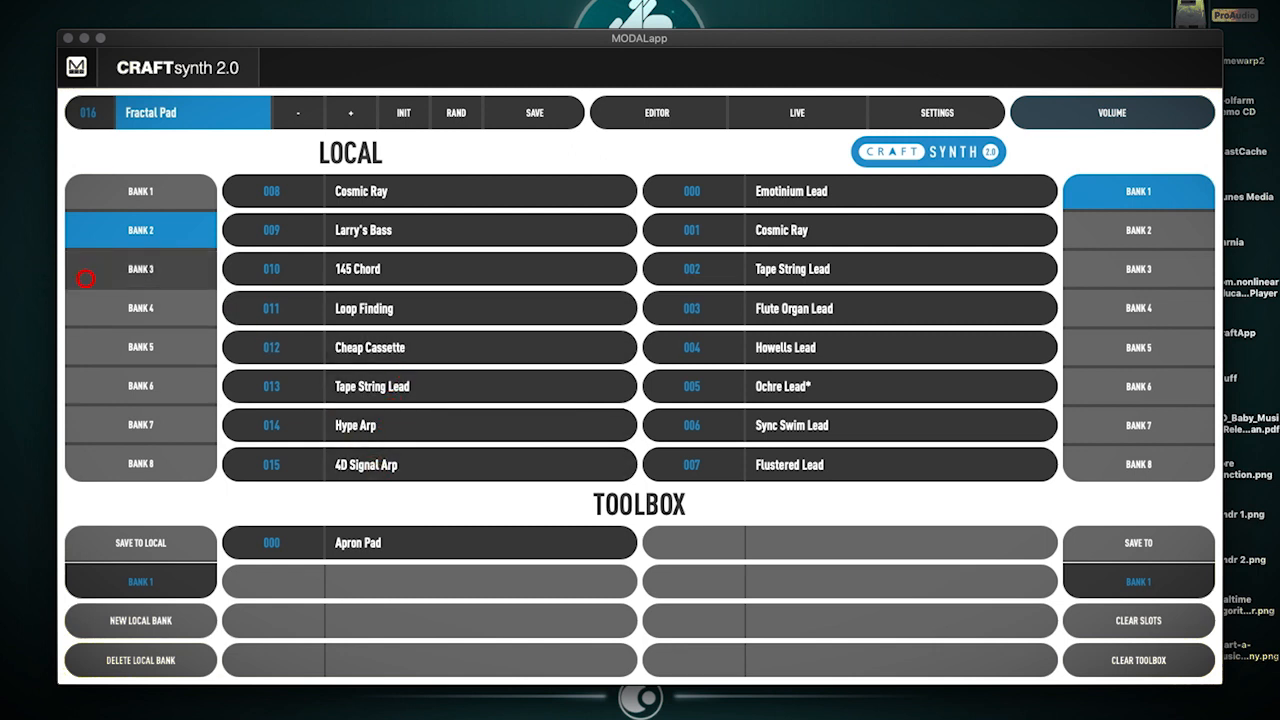
click(95, 272)
click(453, 269)
drag(447, 299, 443, 580)
drag(401, 311, 449, 662)
click(165, 312)
- Copy Fractal Pad from Bank 5, Venice Pad from Bank 6 and Basic Pad from Bank 8 into toolbox slots 004 to 006
click(141, 347)
drag(420, 308, 731, 542)
click(141, 386)
drag(406, 300, 700, 581)
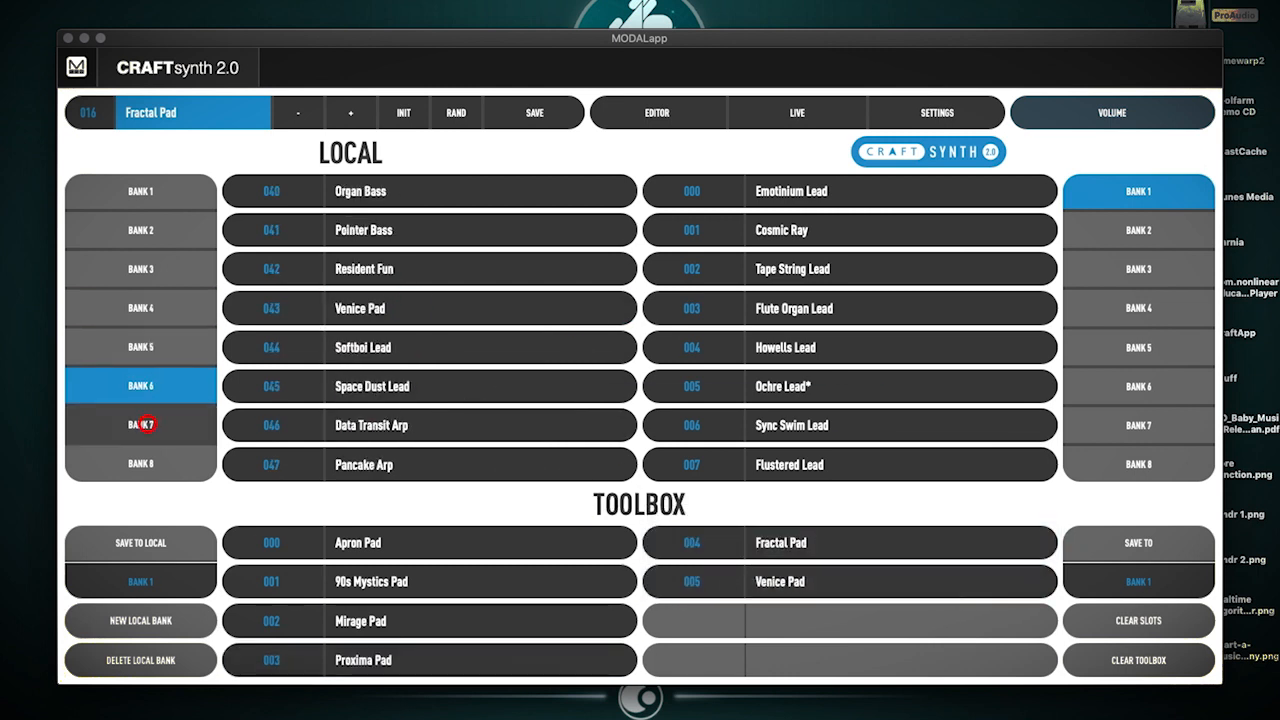
click(145, 424)
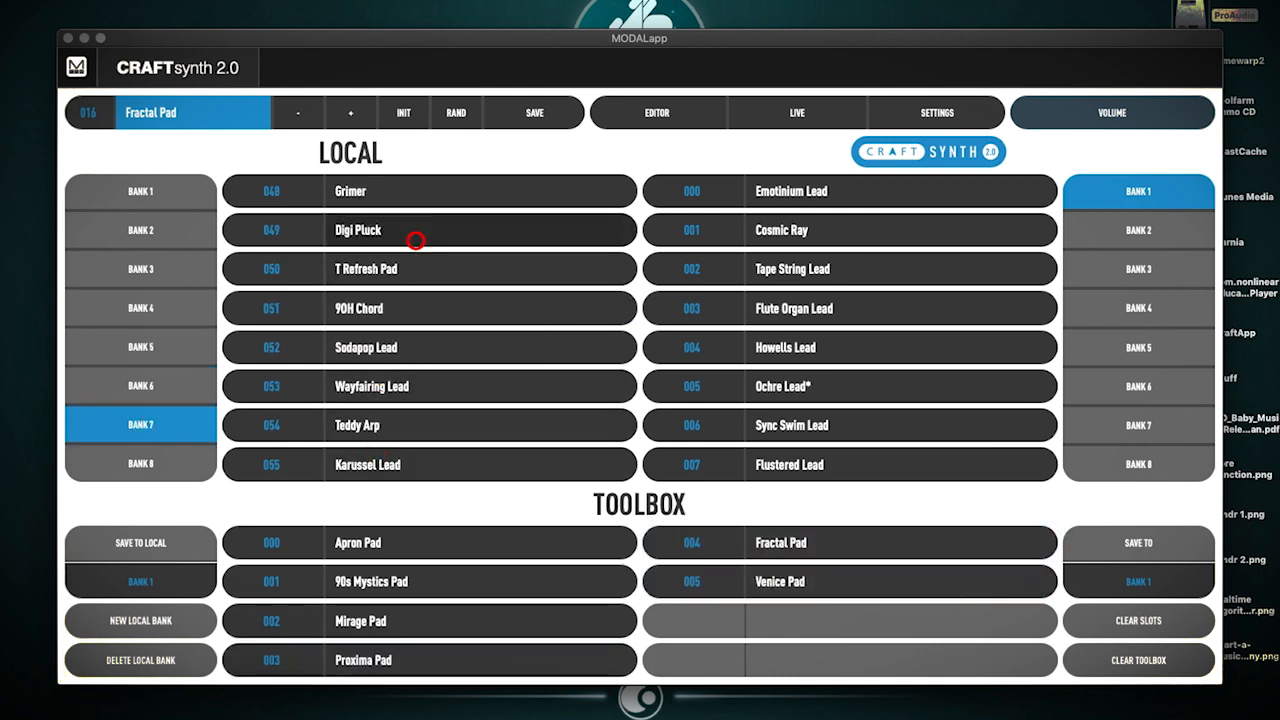
click(145, 463)
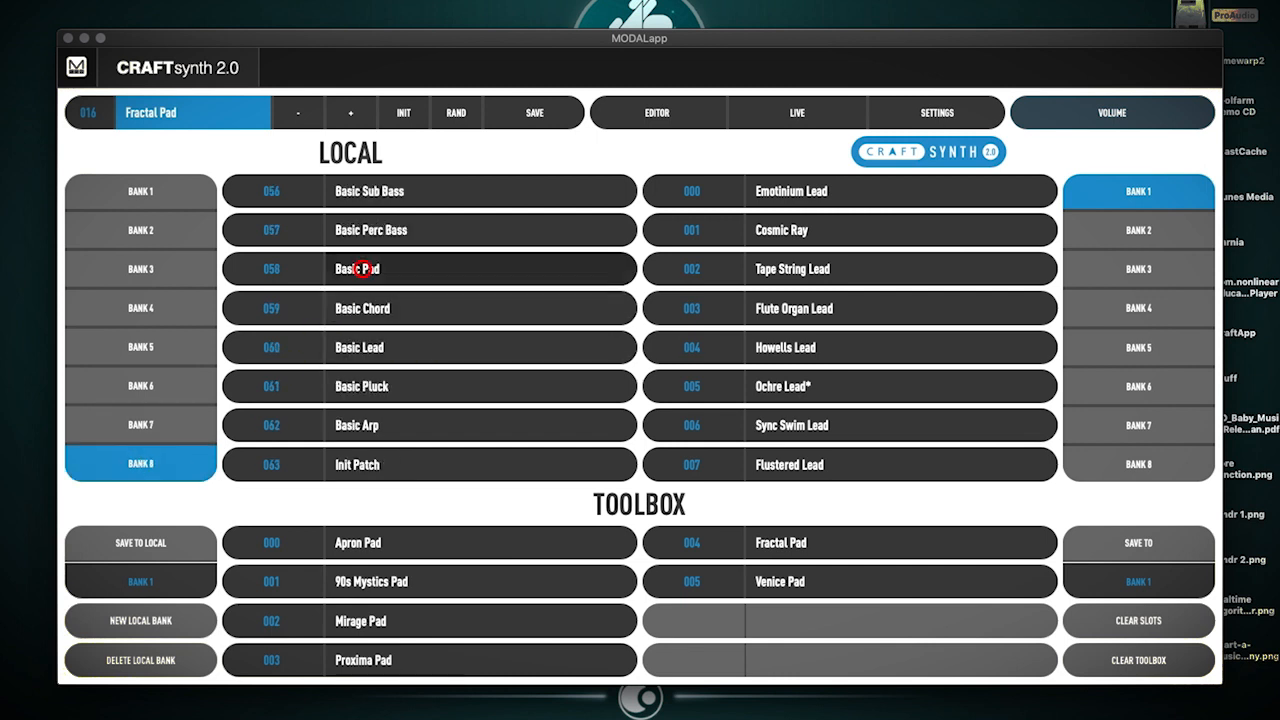
drag(362, 268, 740, 614)
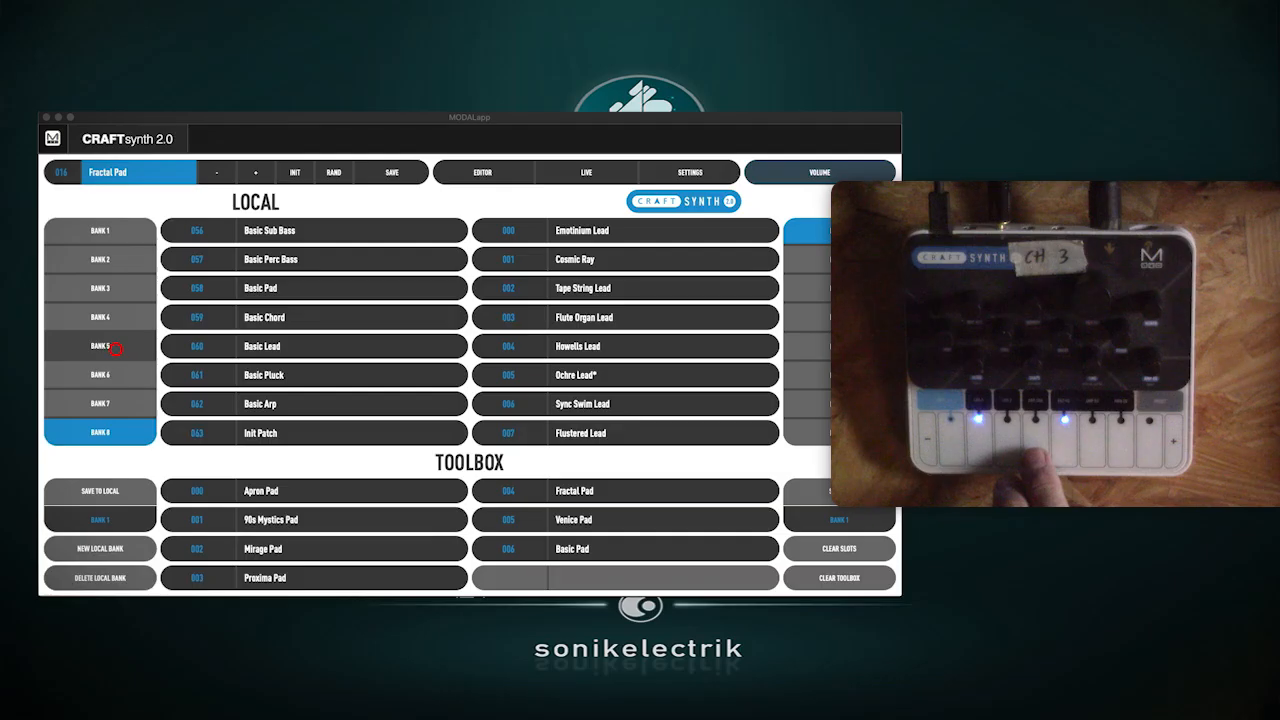
- Audition patches in the local banks and copy Cheap Cassette from Bank 2 into toolbox slot 007
click(162, 348)
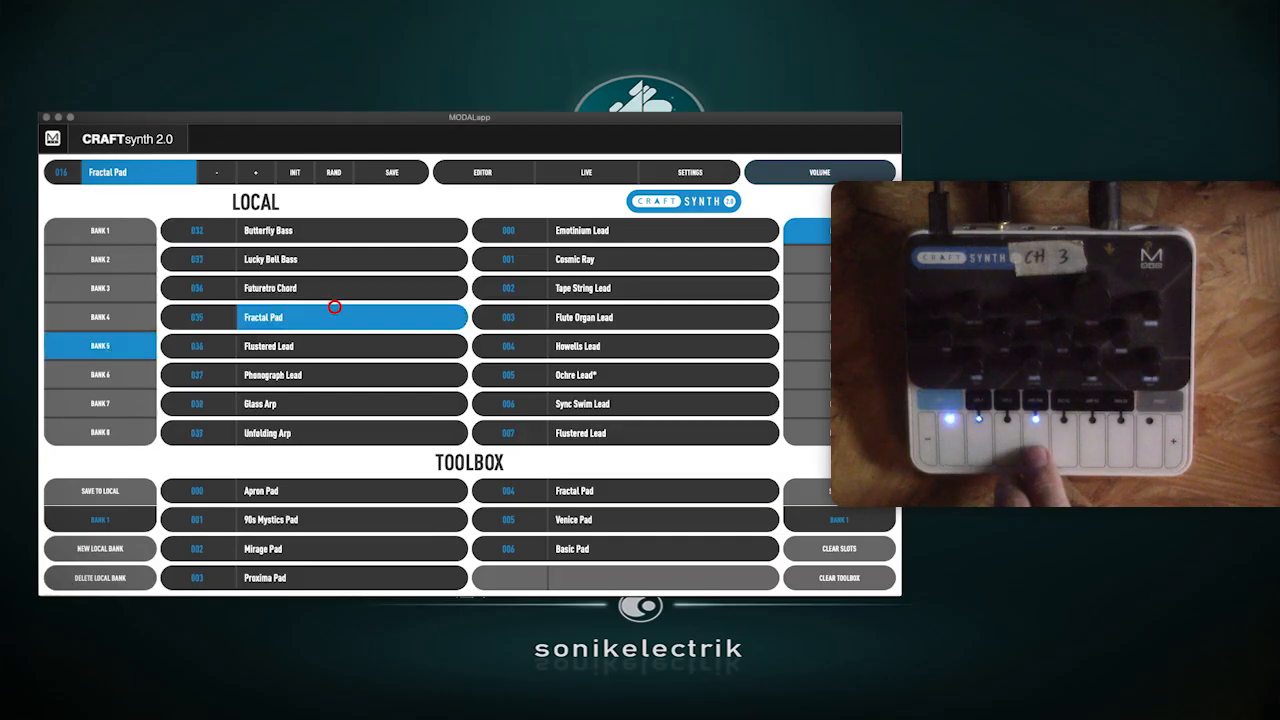
click(308, 347)
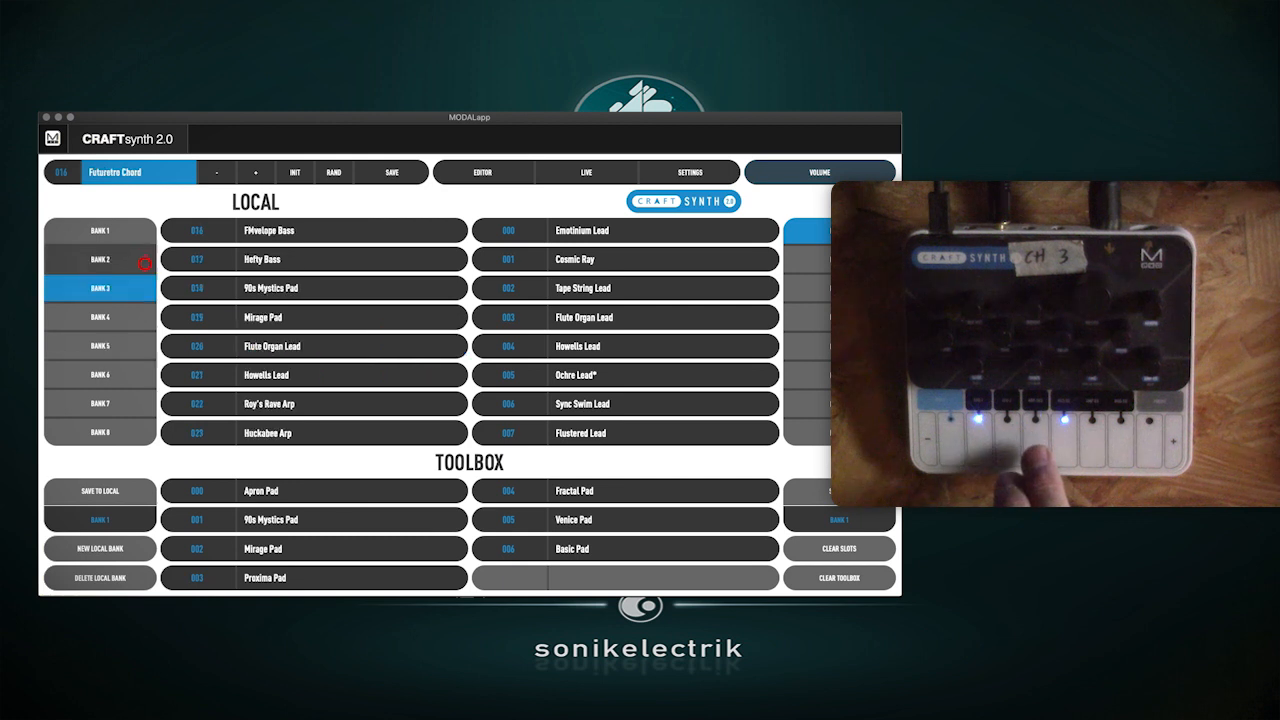
click(145, 263)
click(290, 338)
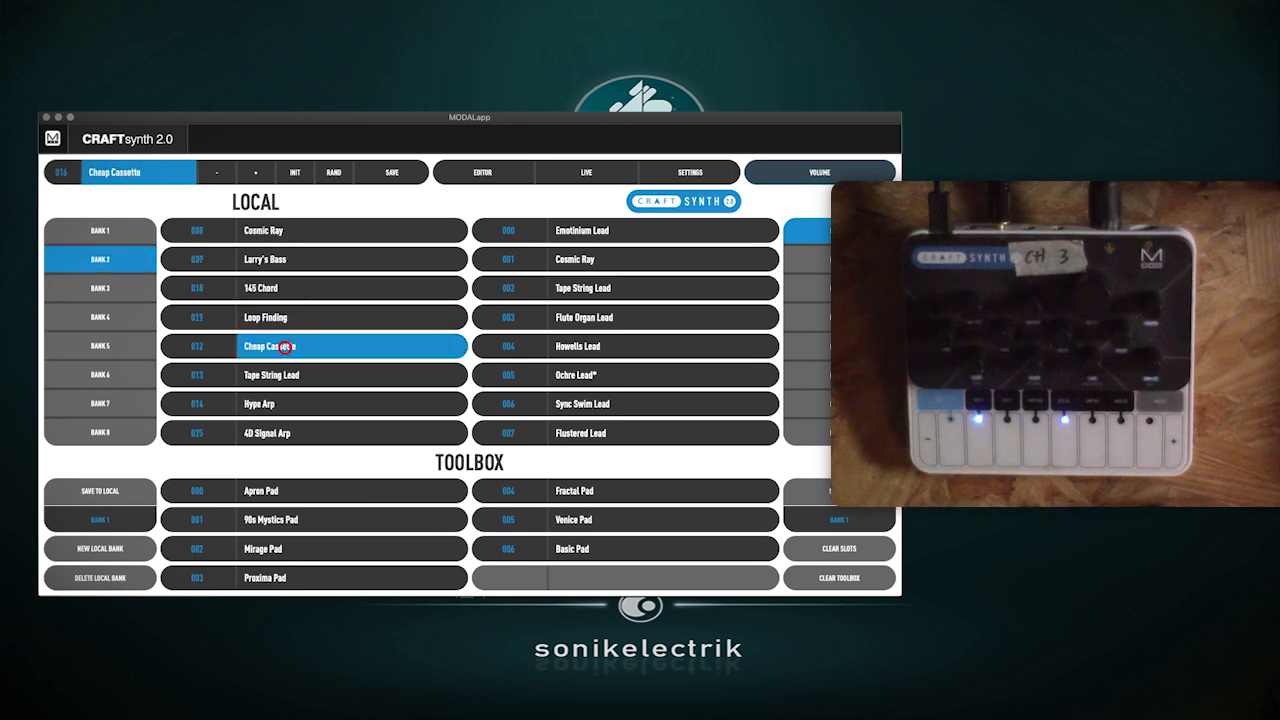
drag(284, 346, 571, 578)
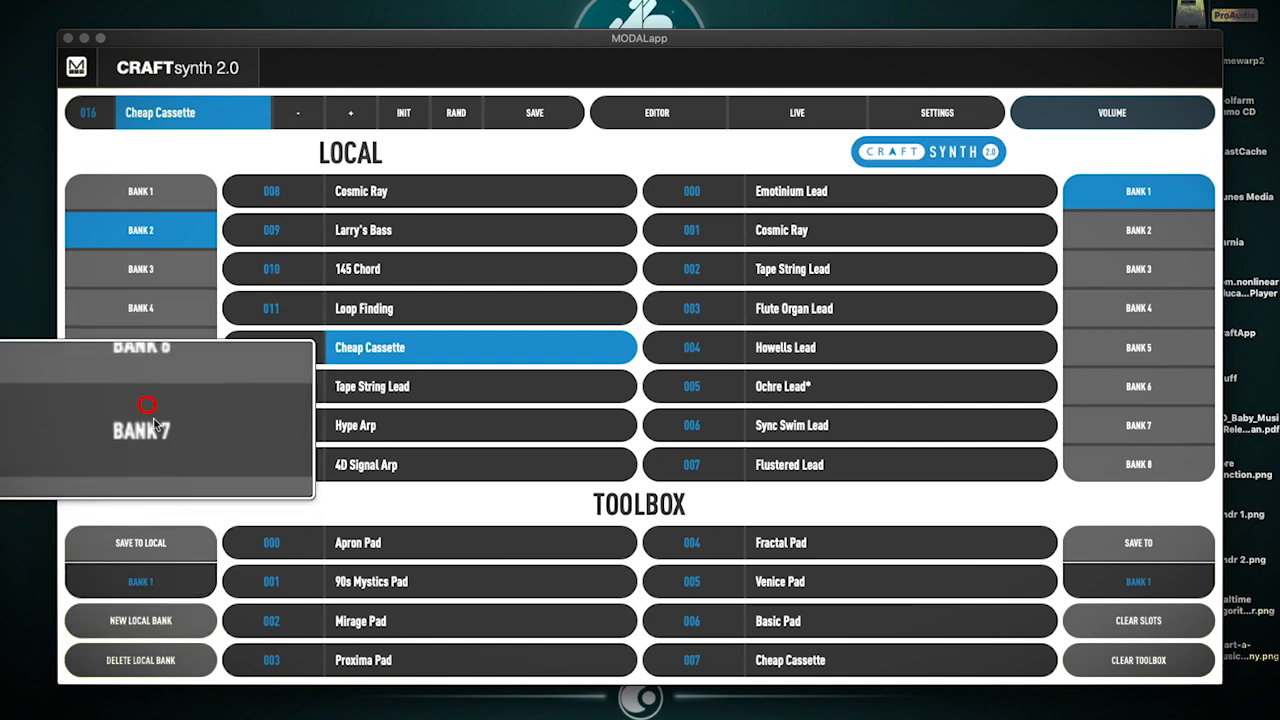
- Save the toolbox patches to local Bank 22, overwriting its init patches
scroll(138, 443, down, 5)
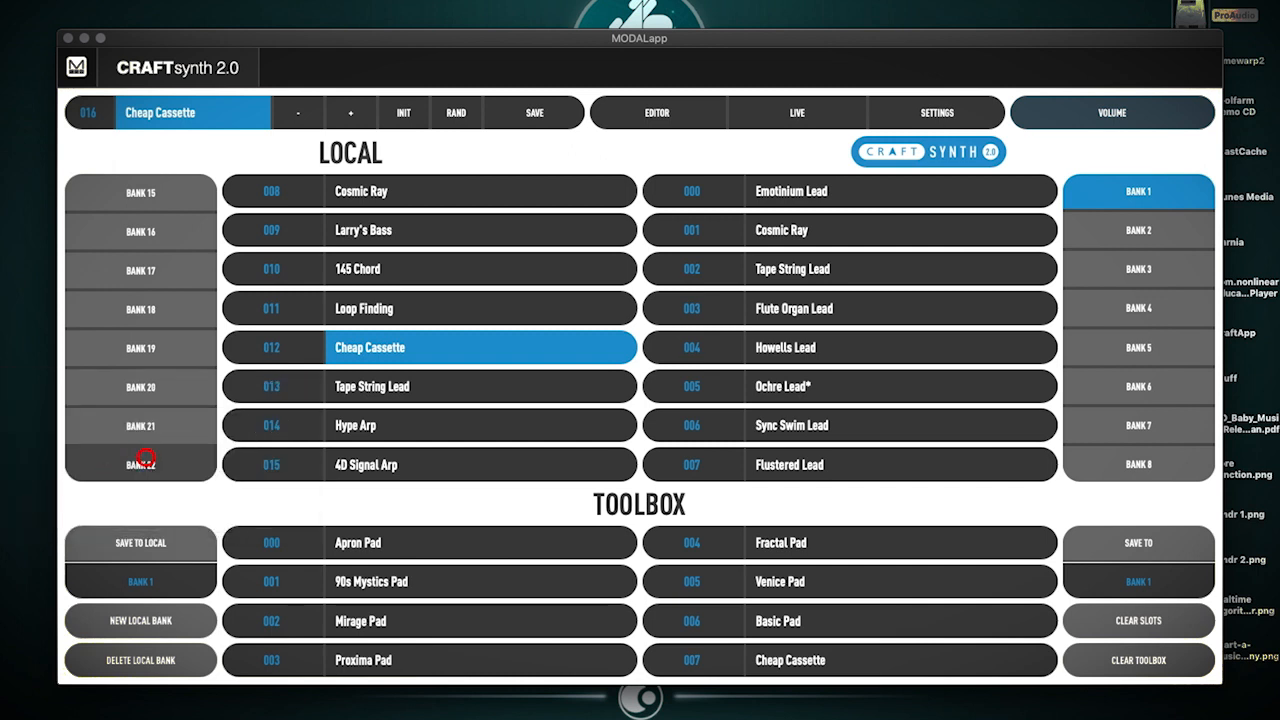
click(145, 460)
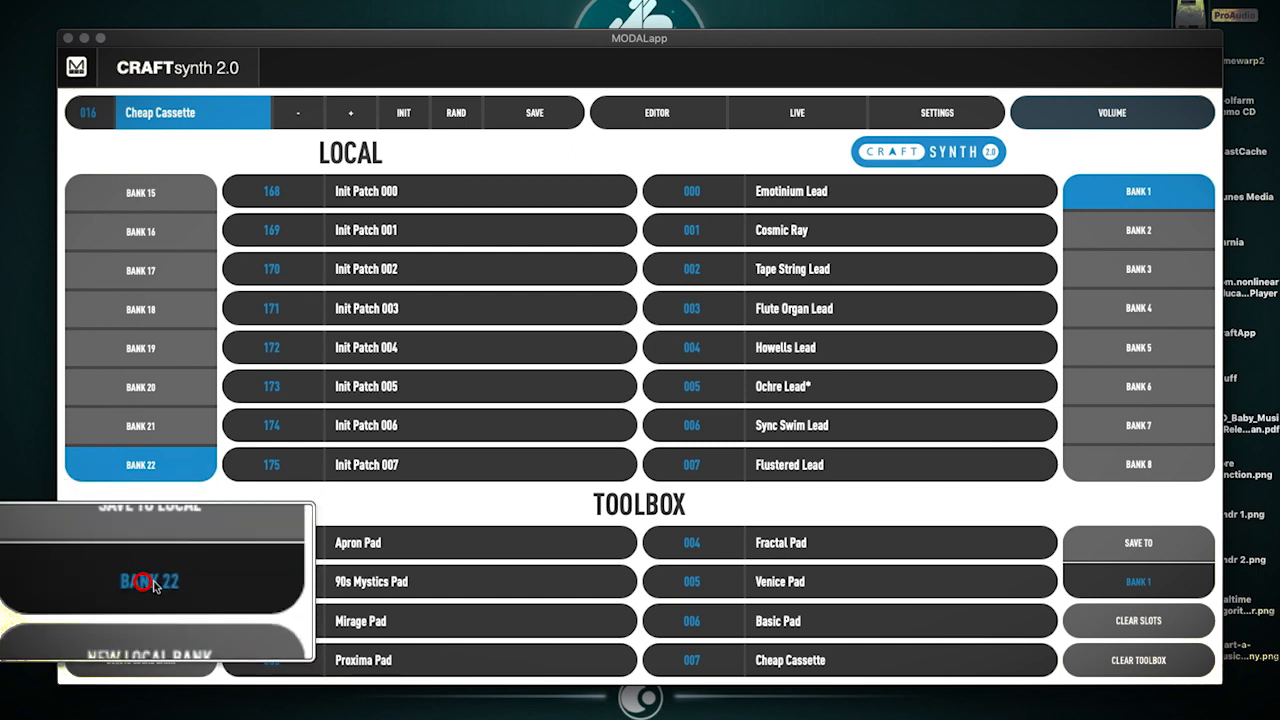
scroll(143, 582, up, 1)
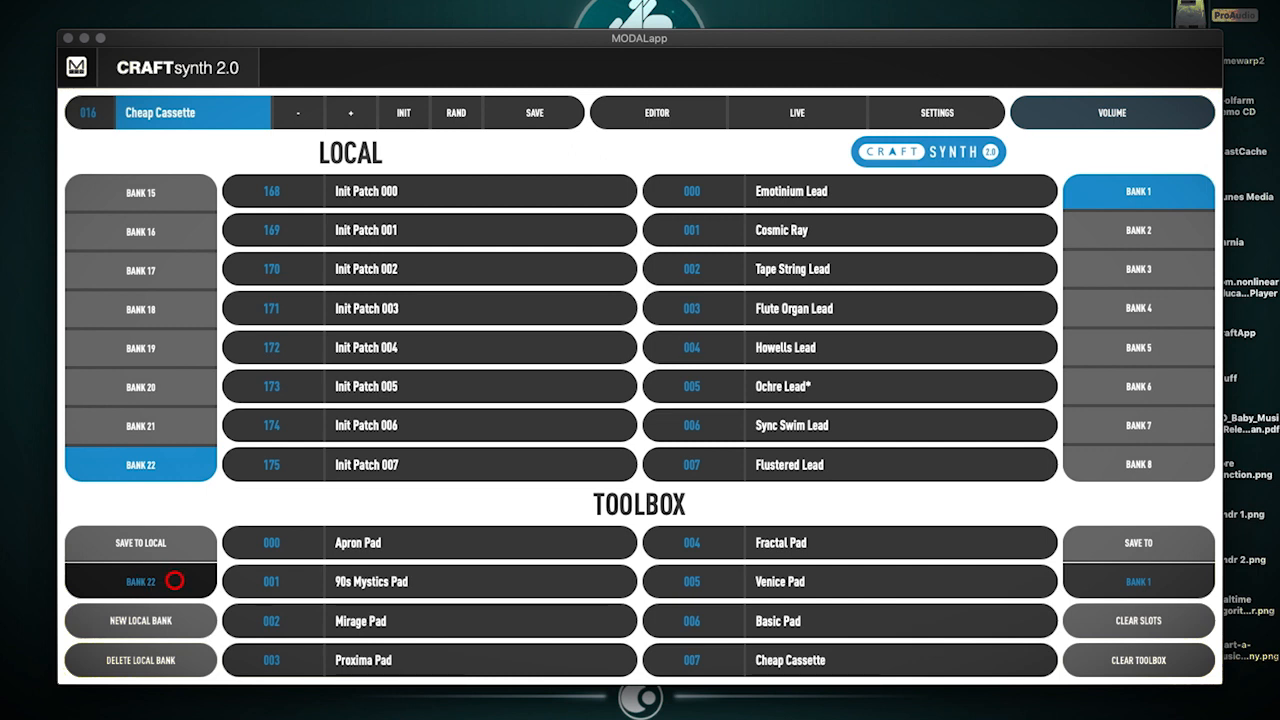
click(148, 543)
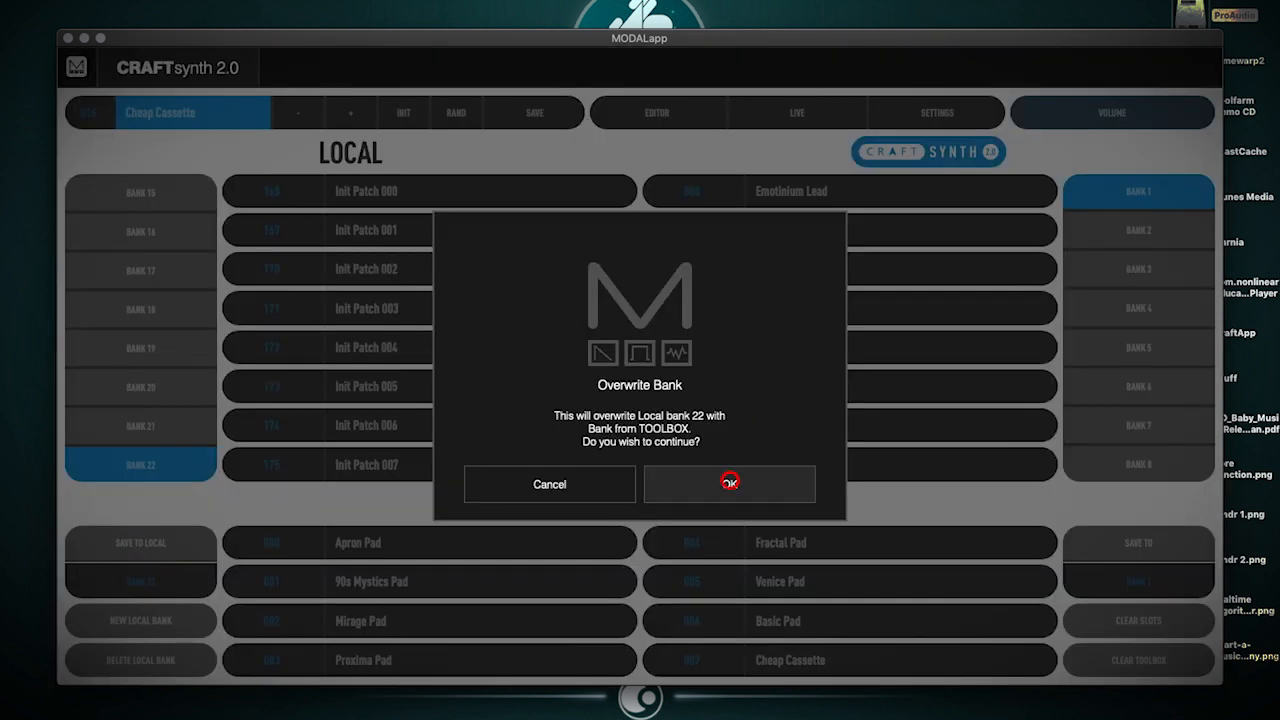
click(730, 483)
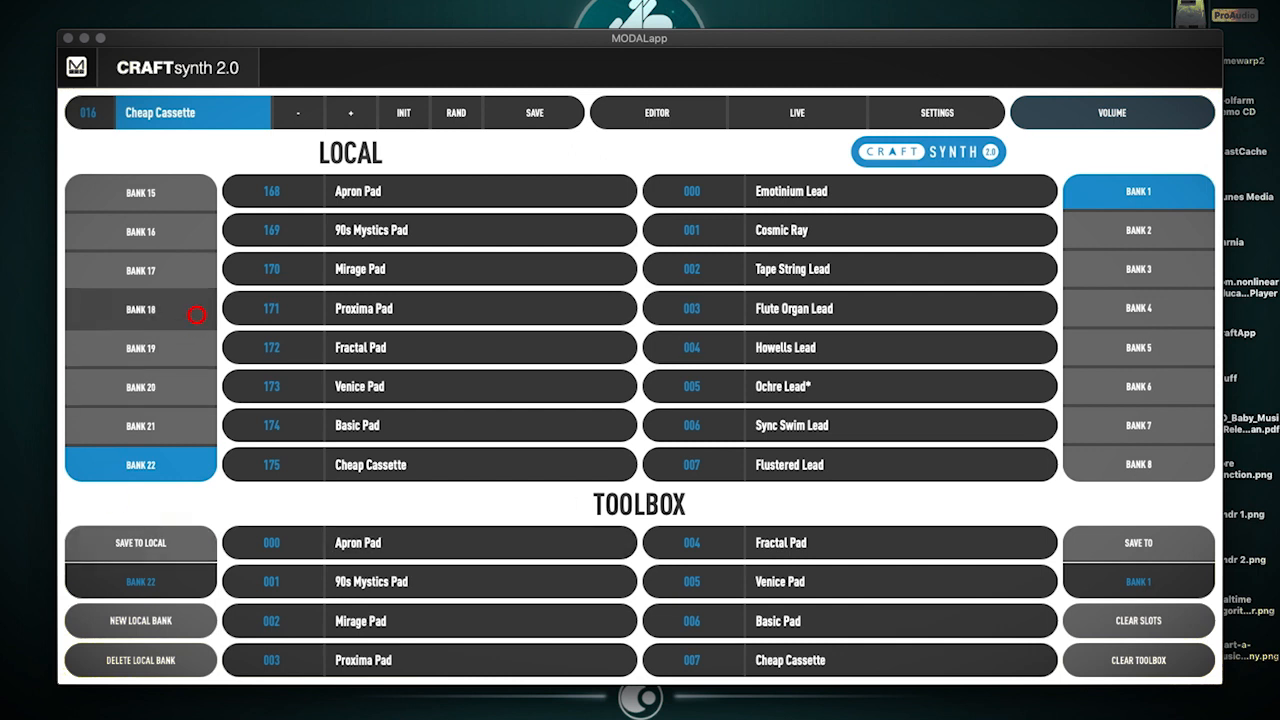
- Look through the patches stored in local Banks 17 to 20
click(183, 308)
click(176, 268)
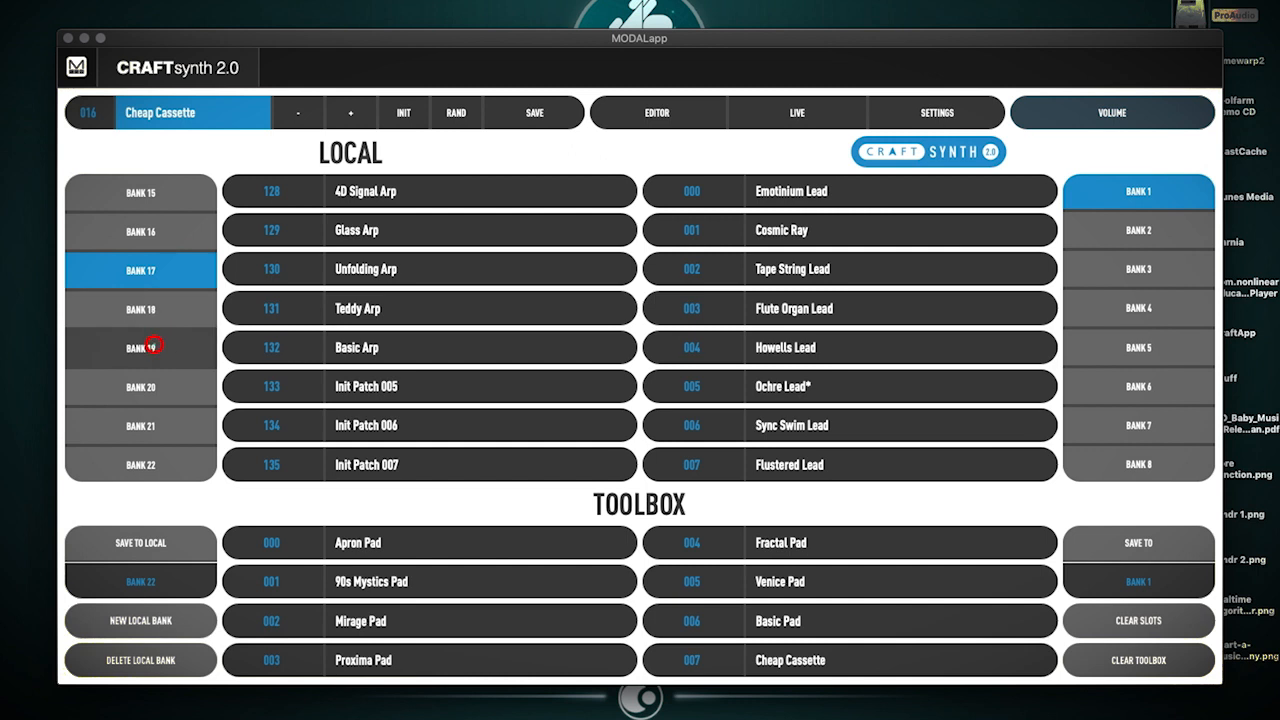
click(151, 345)
click(148, 386)
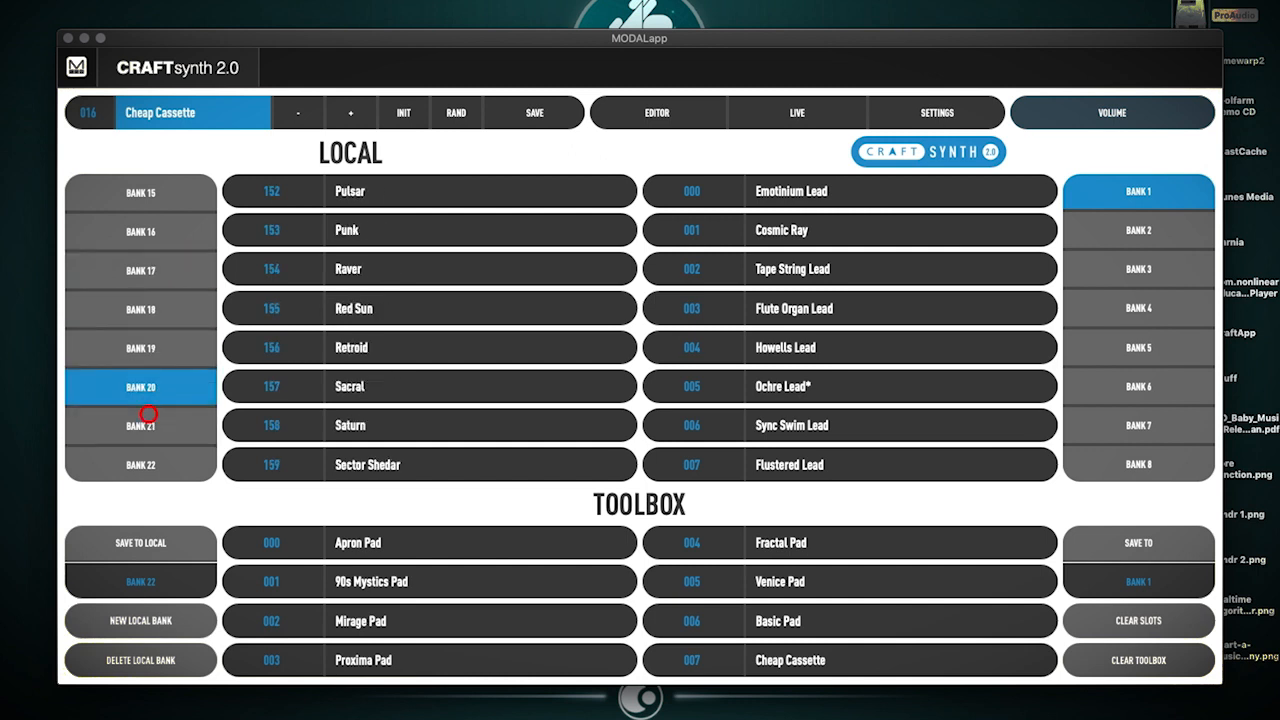
- Check the export and import options for local Bank 4 and for its Leffaus Bass patch
scroll(153, 235, up, 10)
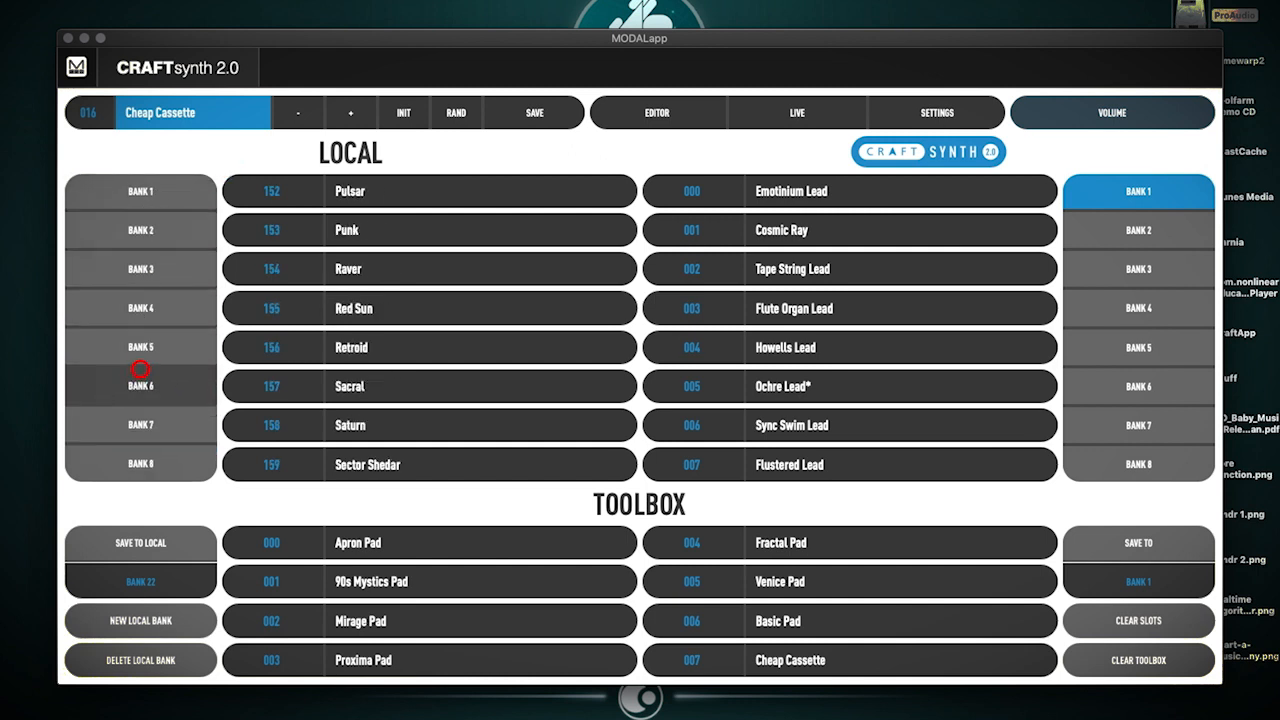
scroll(137, 368, down, 3)
click(161, 268)
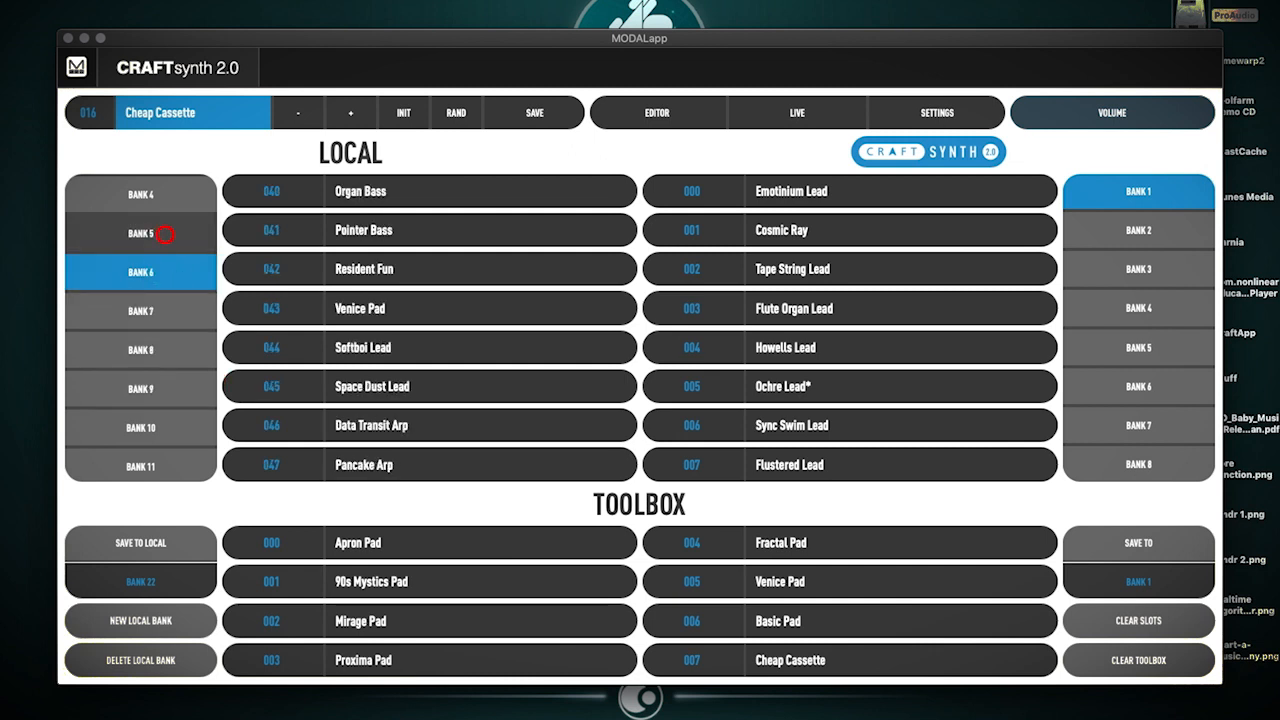
right_click(154, 194)
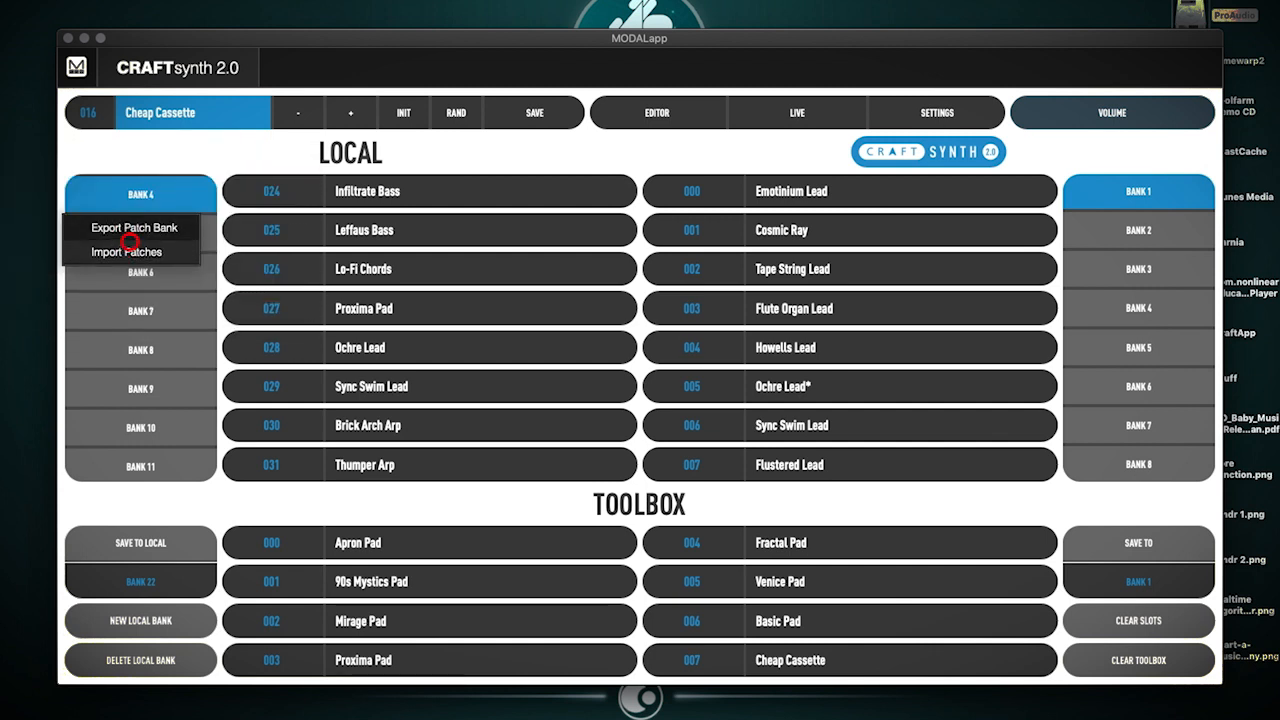
click(147, 190)
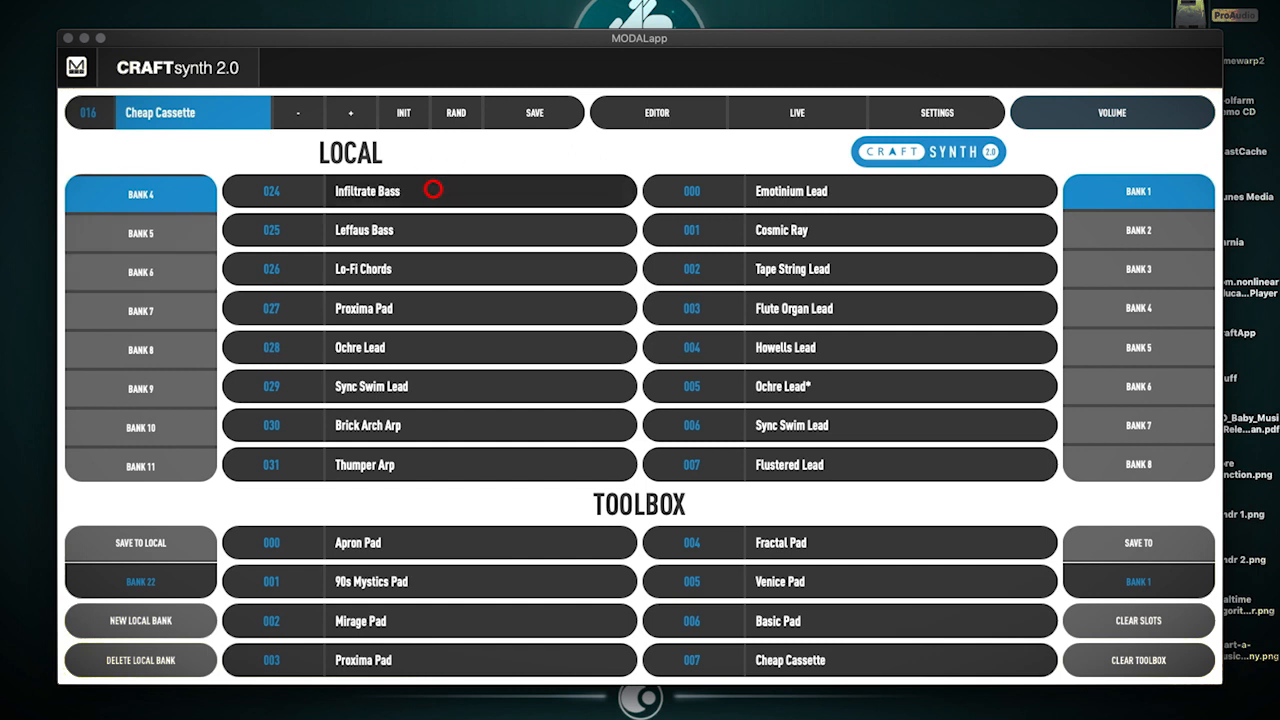
right_click(423, 223)
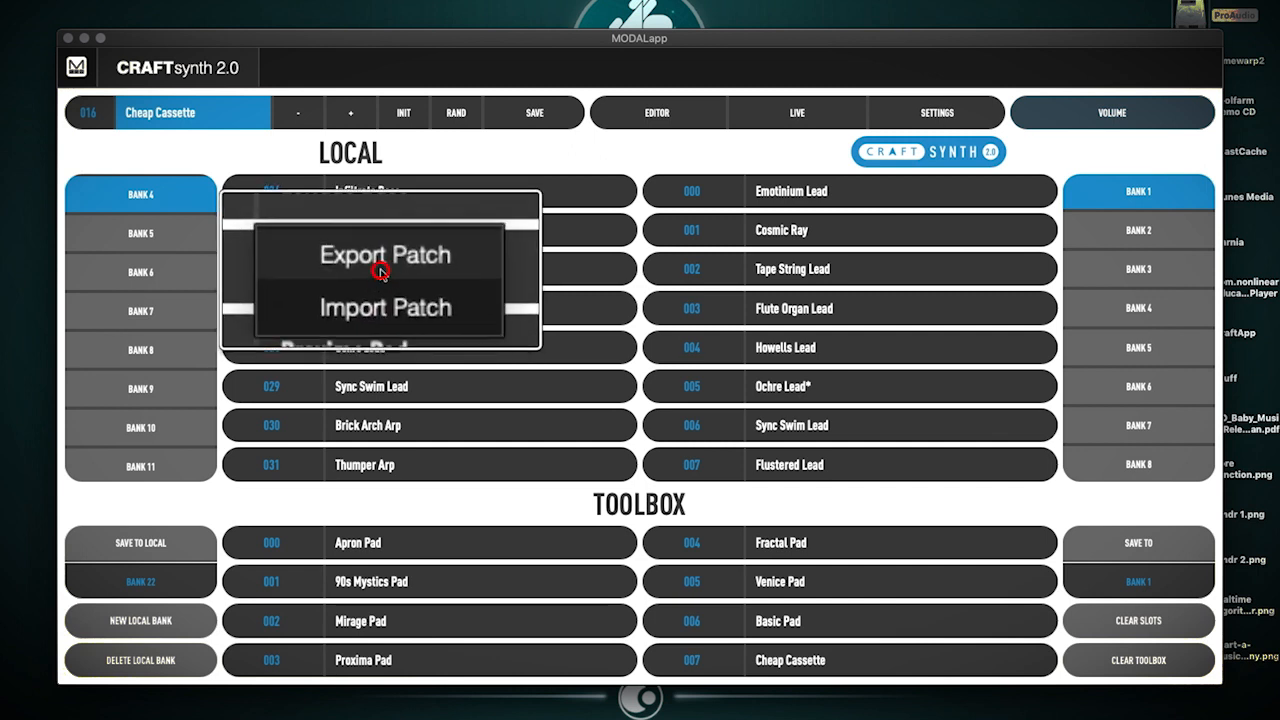
click(406, 233)
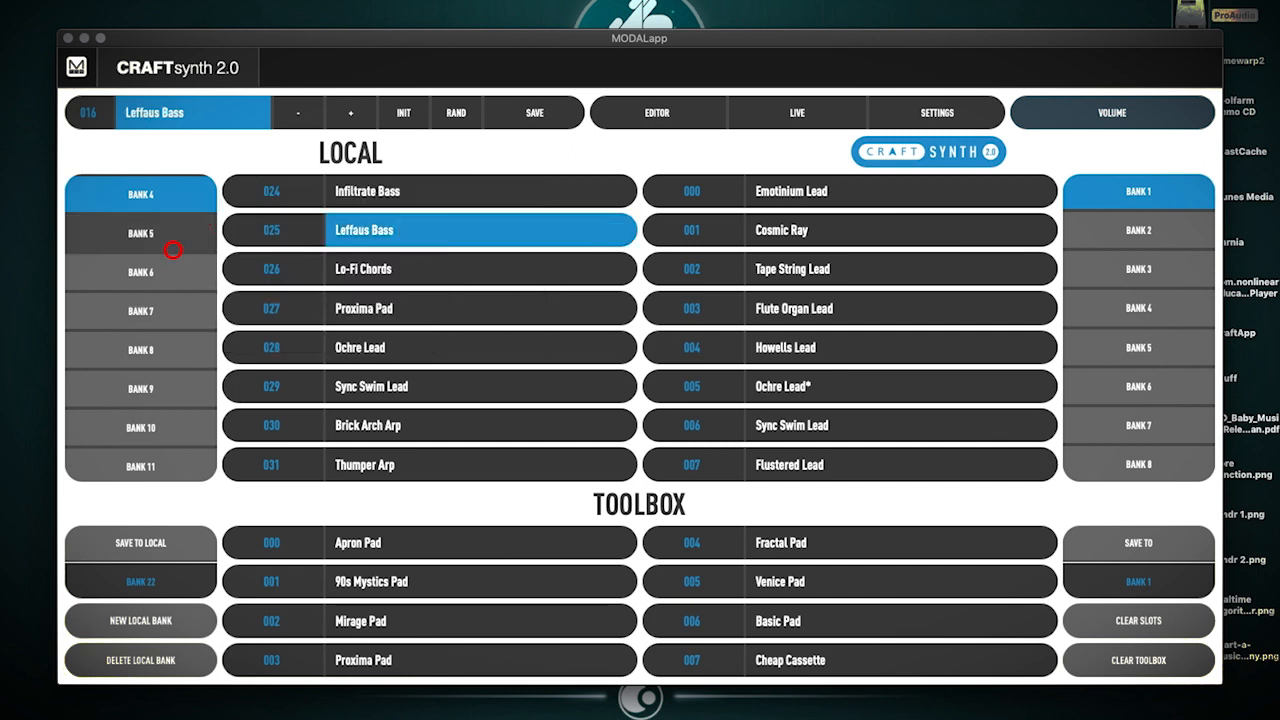
- Export local Bank 22 as a patch bank and select its exported .syx files in the CraftApp folder
scroll(137, 430, down, 10)
click(139, 462)
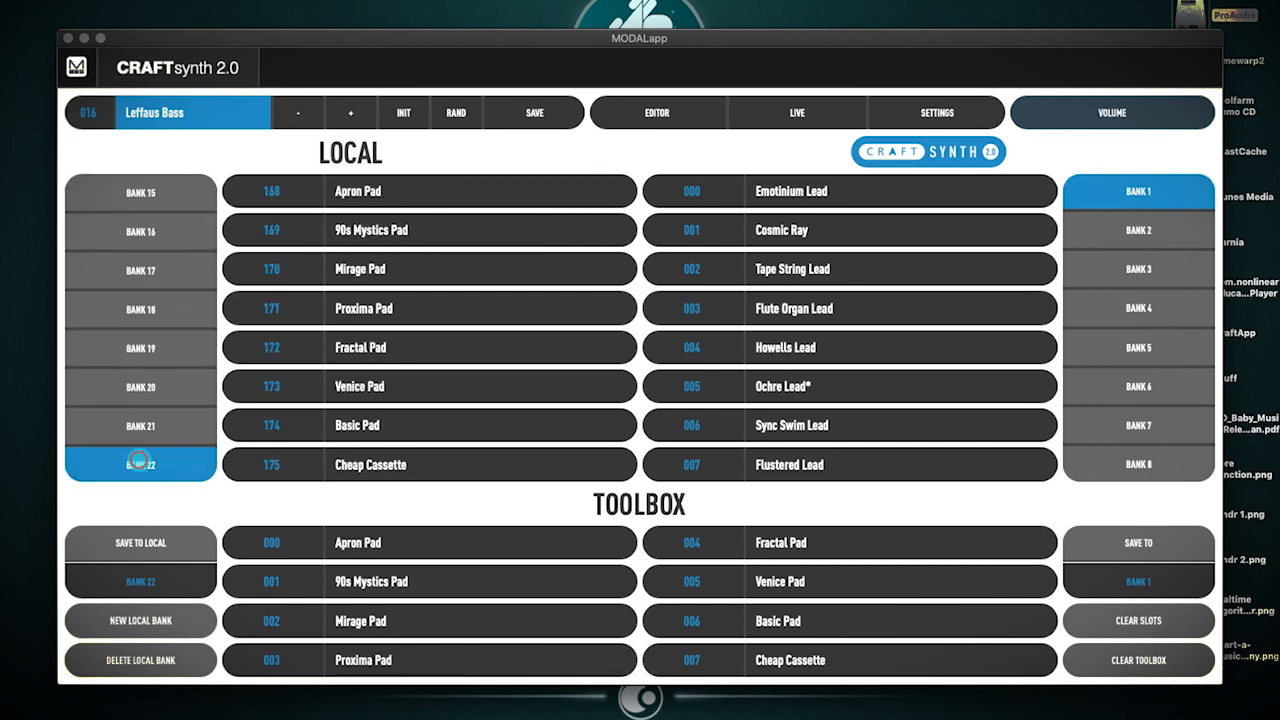
right_click(142, 463)
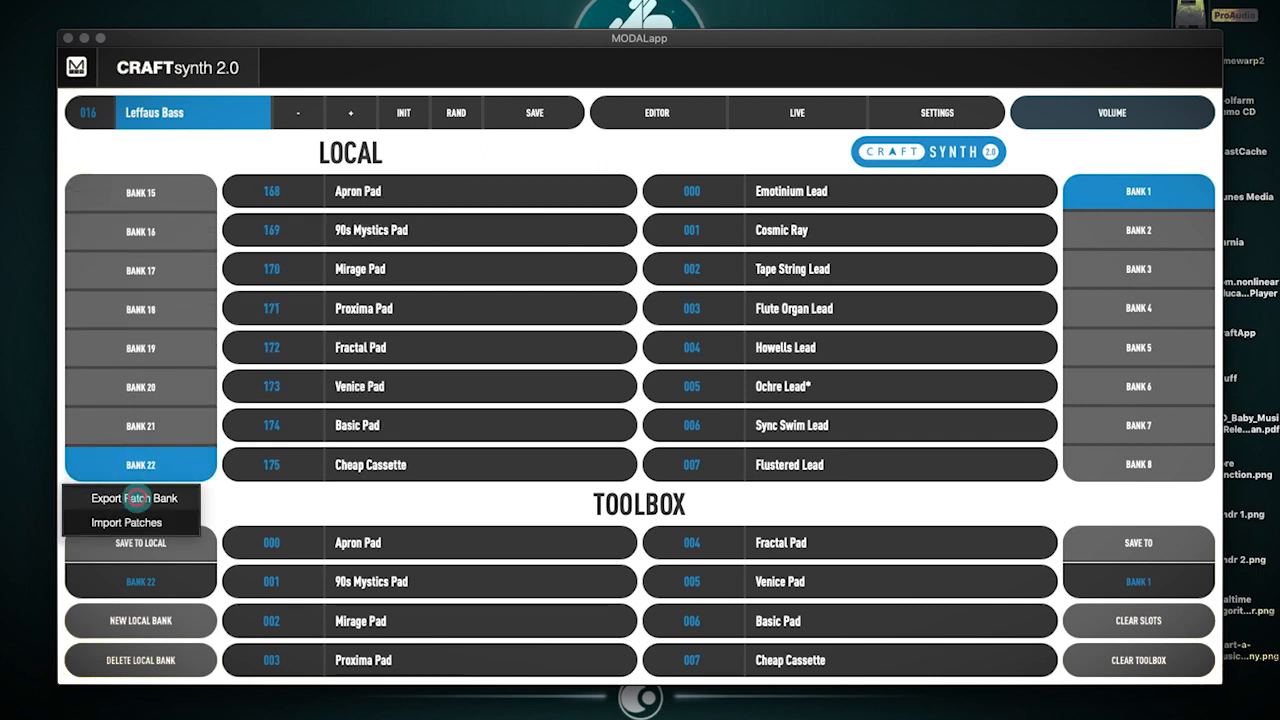
click(134, 497)
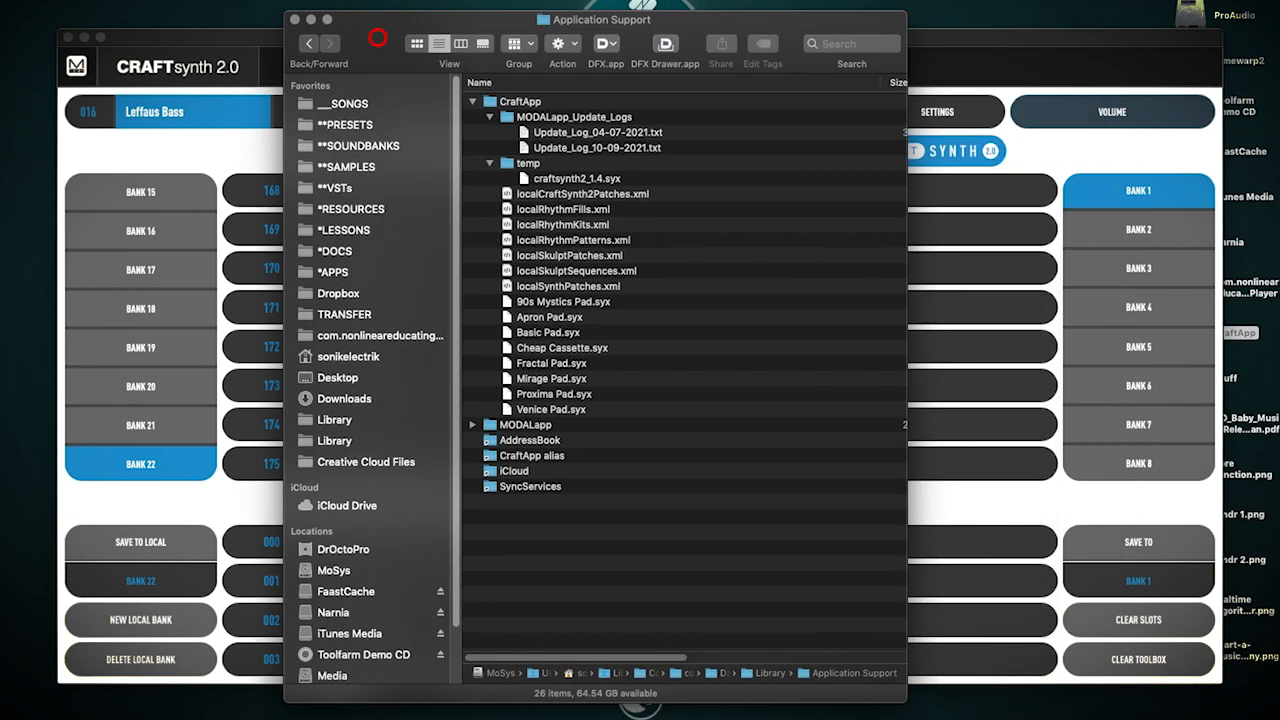
drag(471, 300, 499, 403)
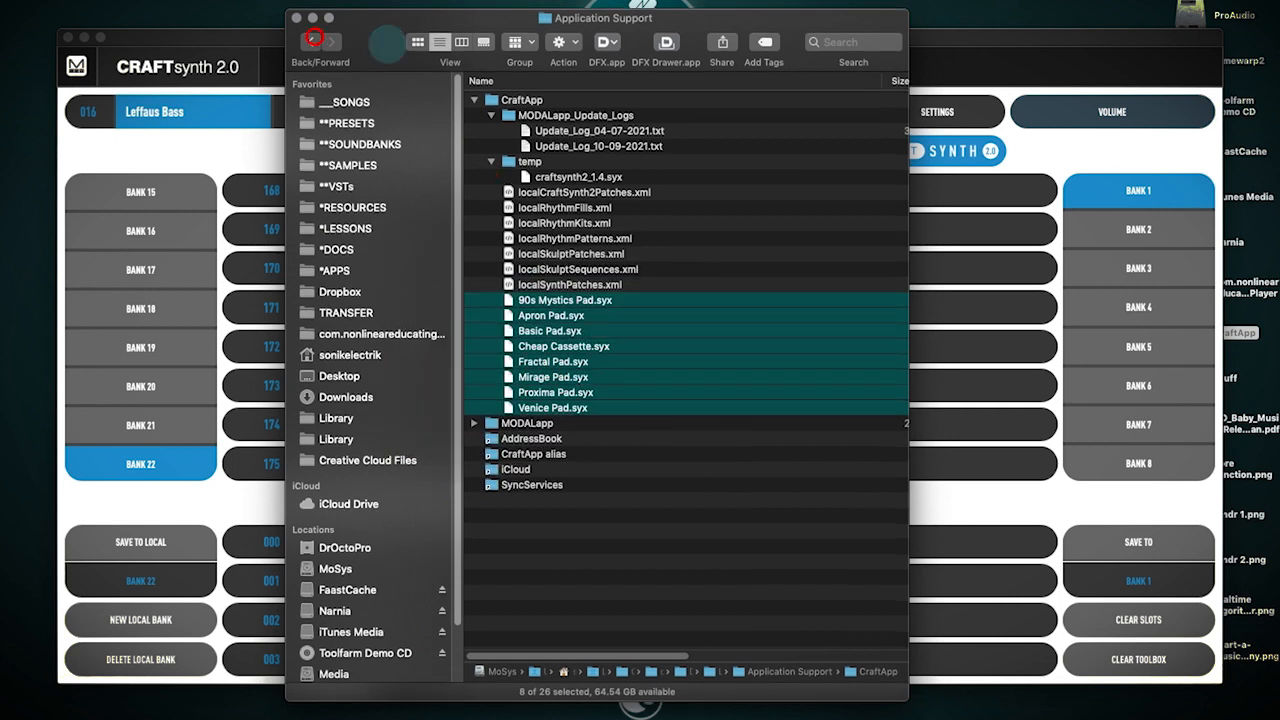
- Return to MODALapp and delete local Bank 22
click(250, 42)
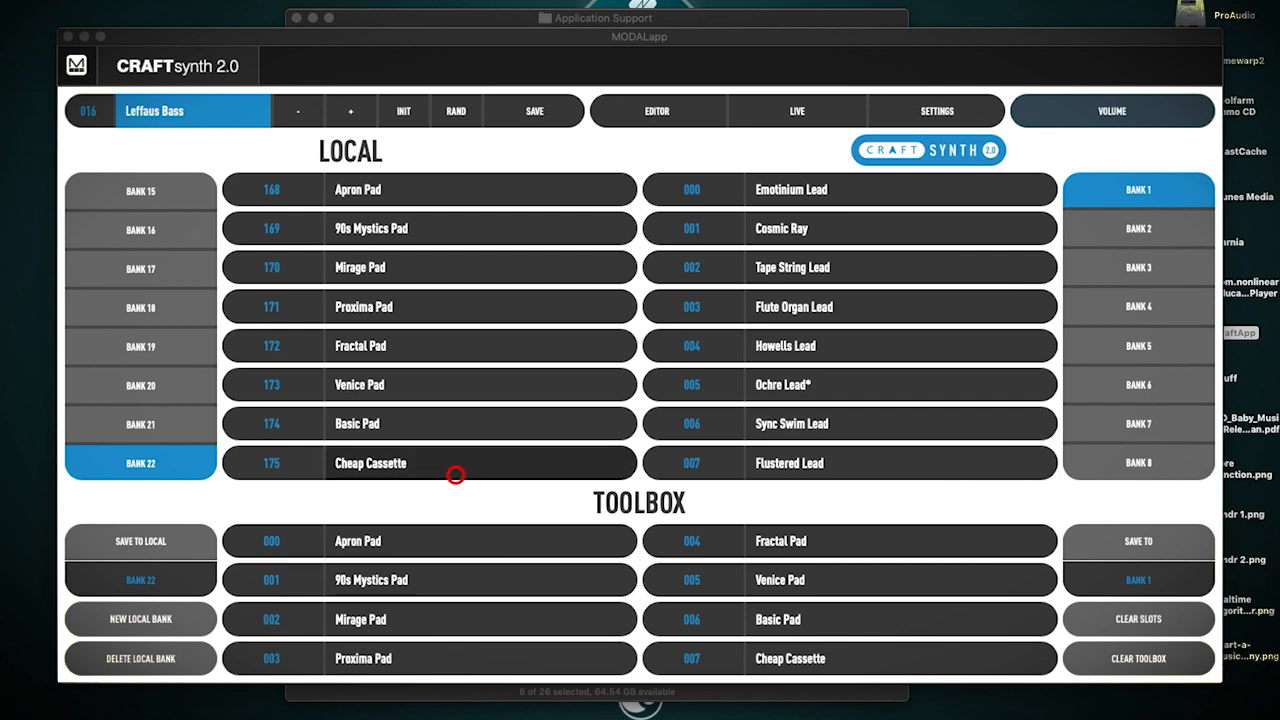
right_click(129, 463)
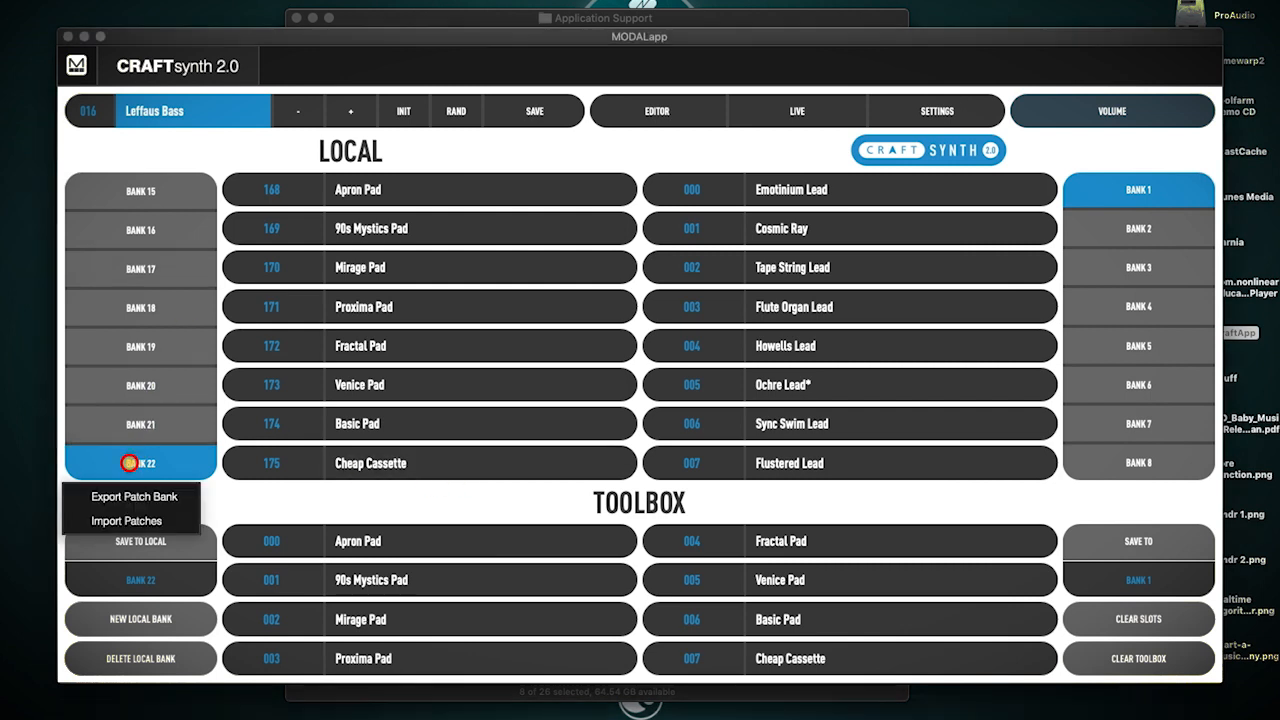
click(113, 464)
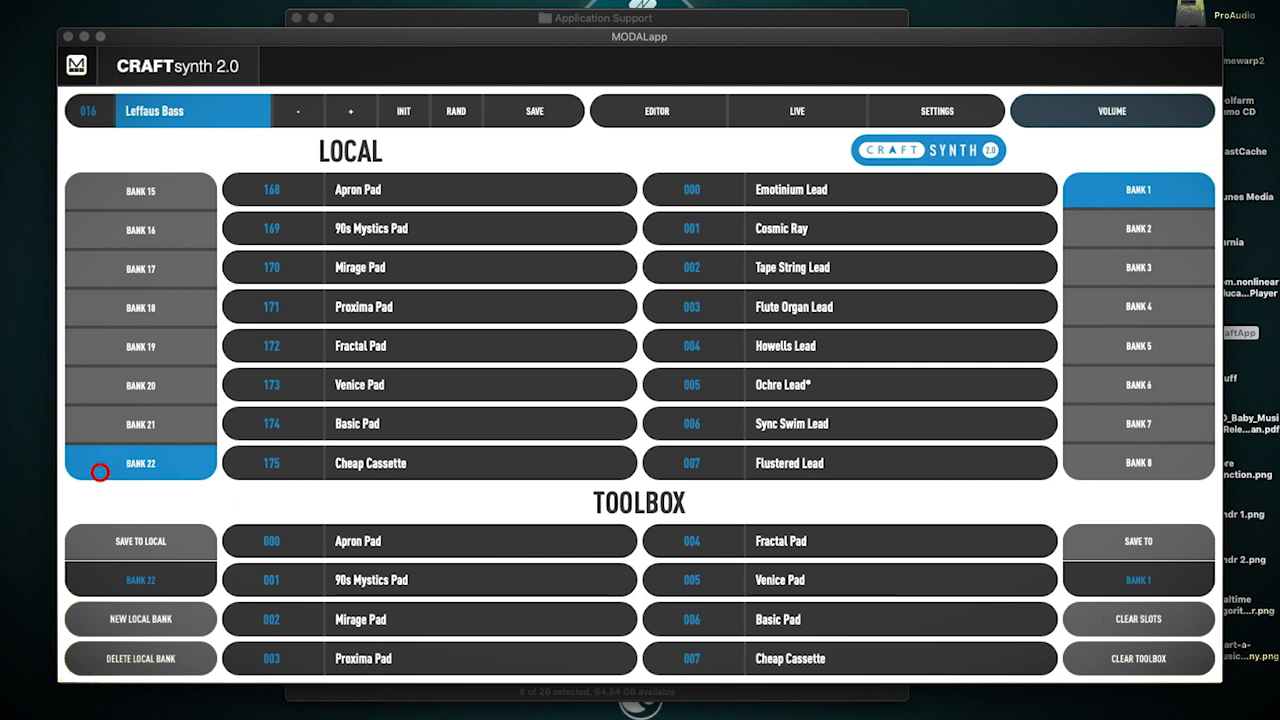
click(140, 658)
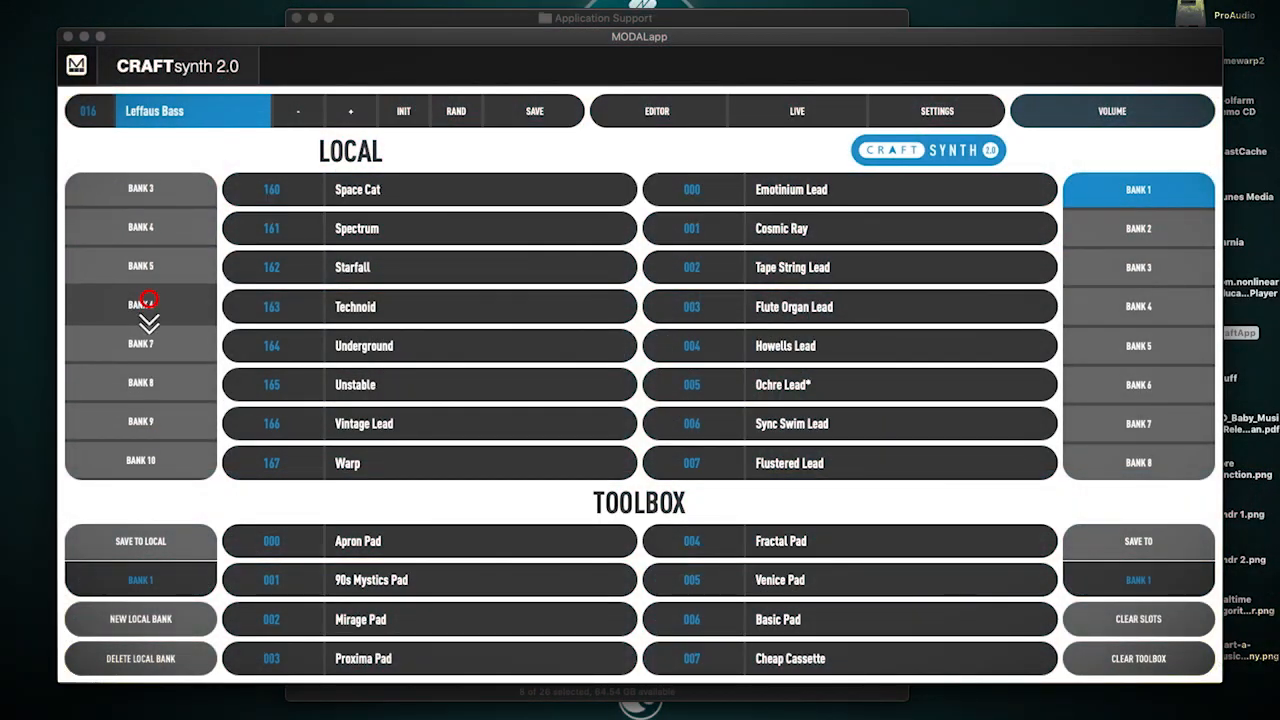
- Clear the toolbox and open local Bank 12
scroll(147, 300, down, 5)
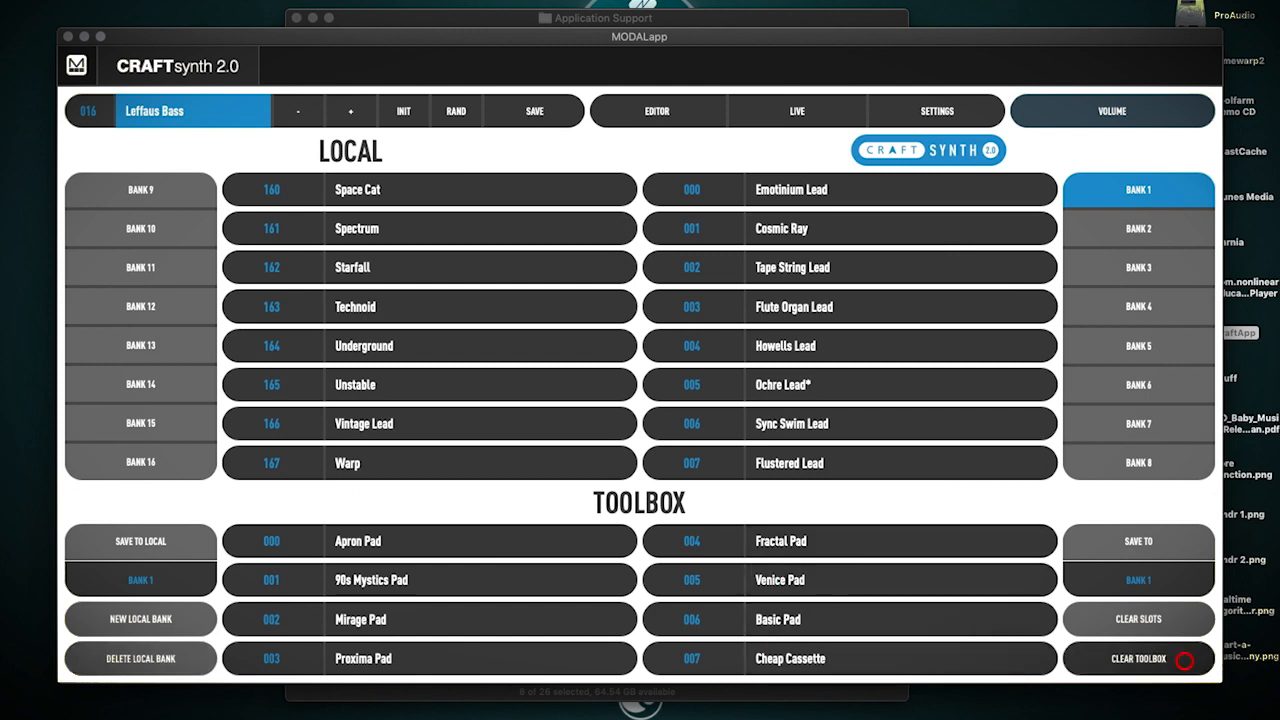
click(1163, 655)
click(140, 306)
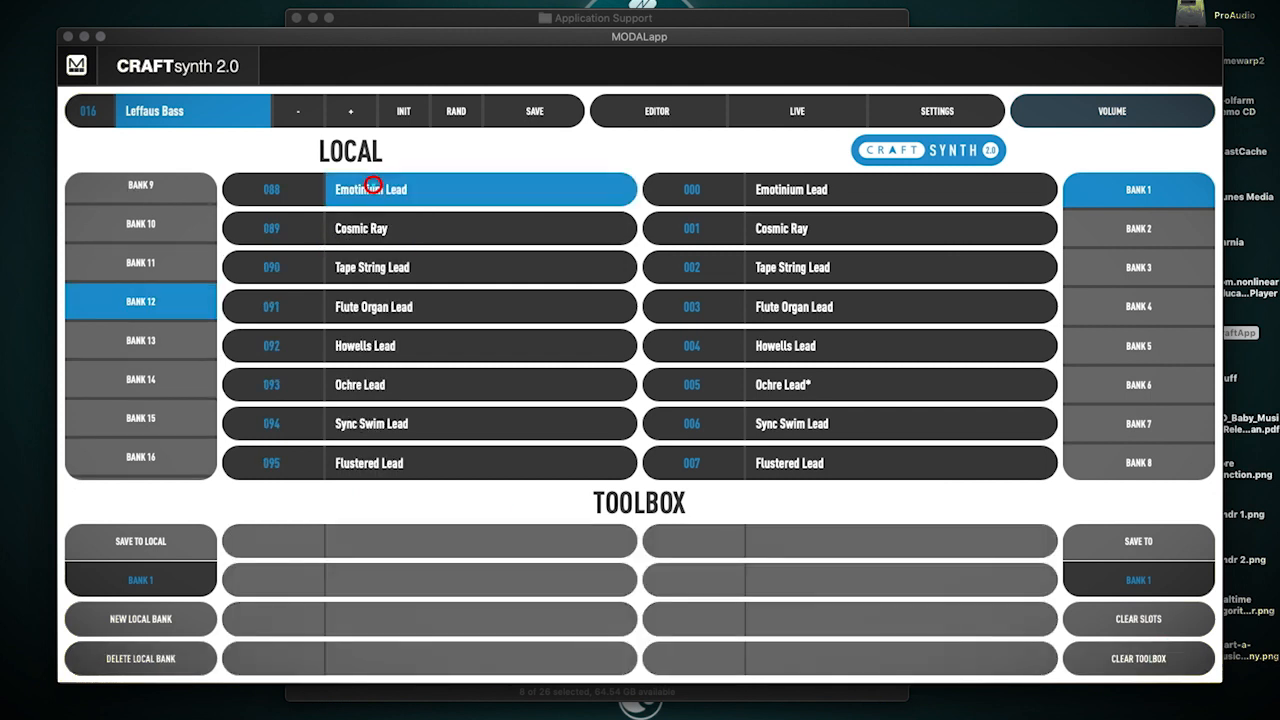
- Copy Emotinium Lead, Cosmic Ray and Flute Organ Lead from local Bank 12 into toolbox slots 000 to 002
drag(363, 189, 365, 540)
drag(363, 228, 345, 580)
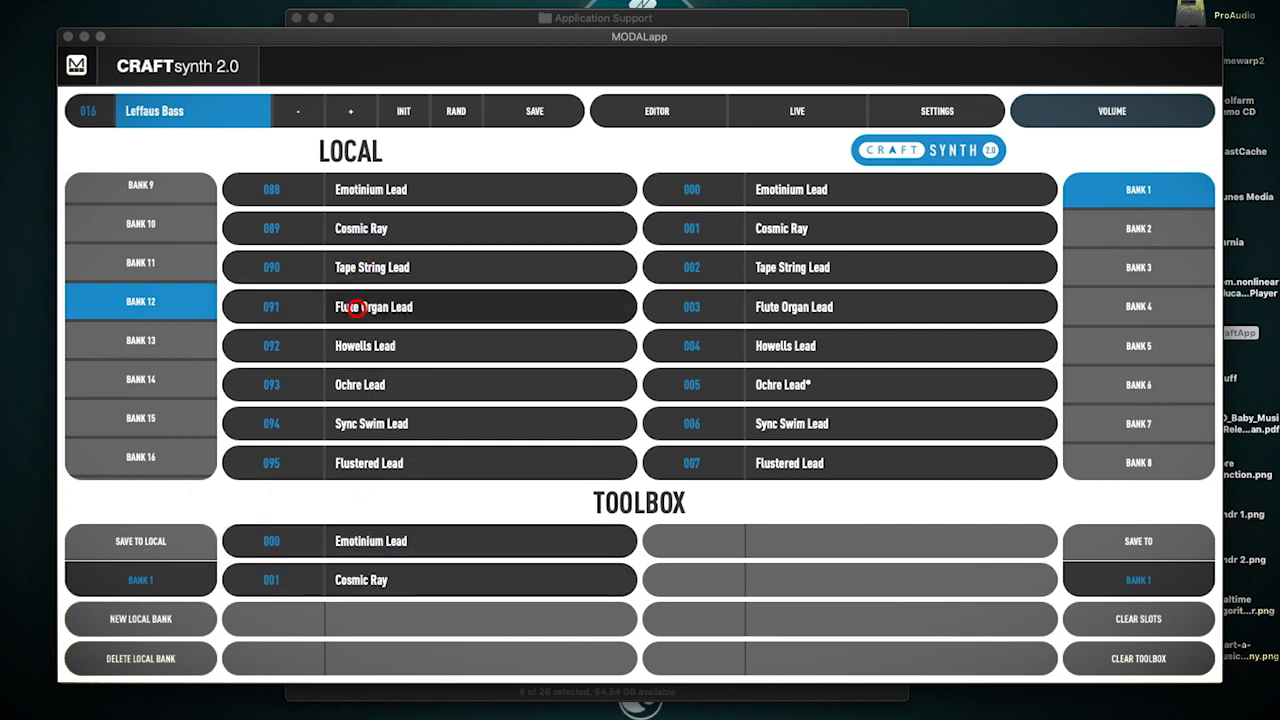
drag(350, 307, 361, 615)
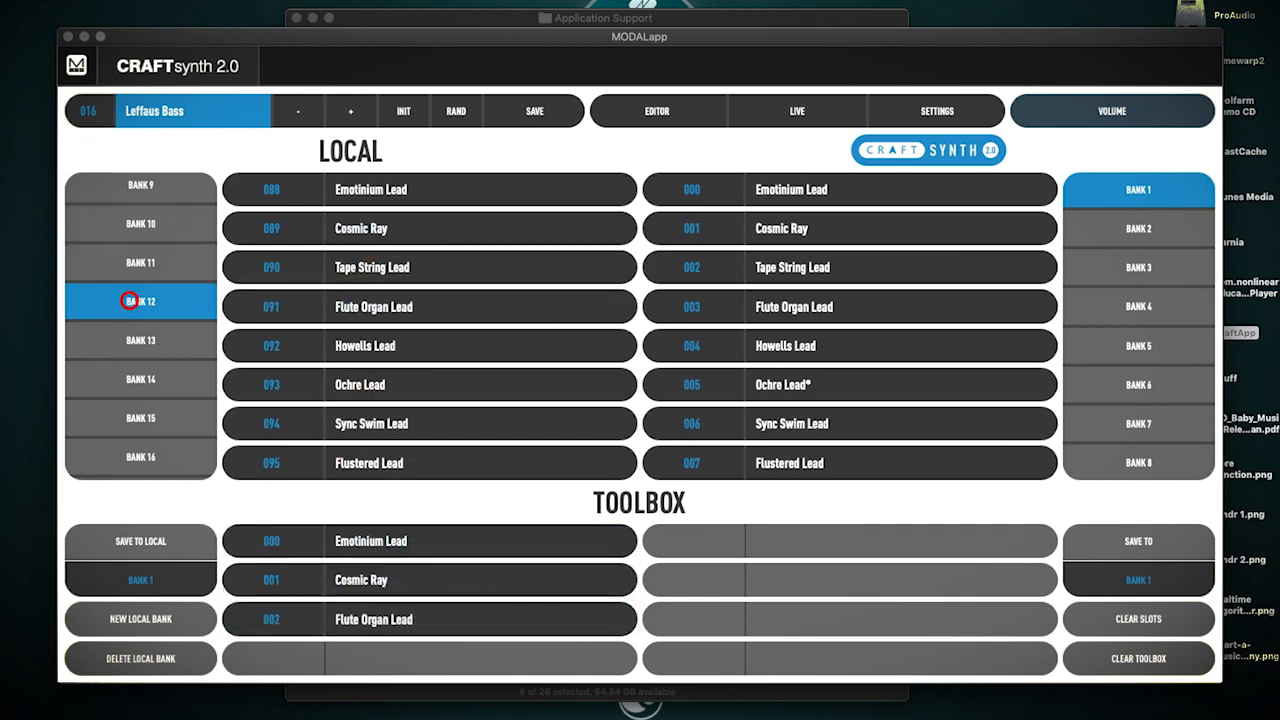
- Overwrite the toolbox with the whole of local Bank 12 and save it to the synth's Bank 8
drag(130, 301, 350, 537)
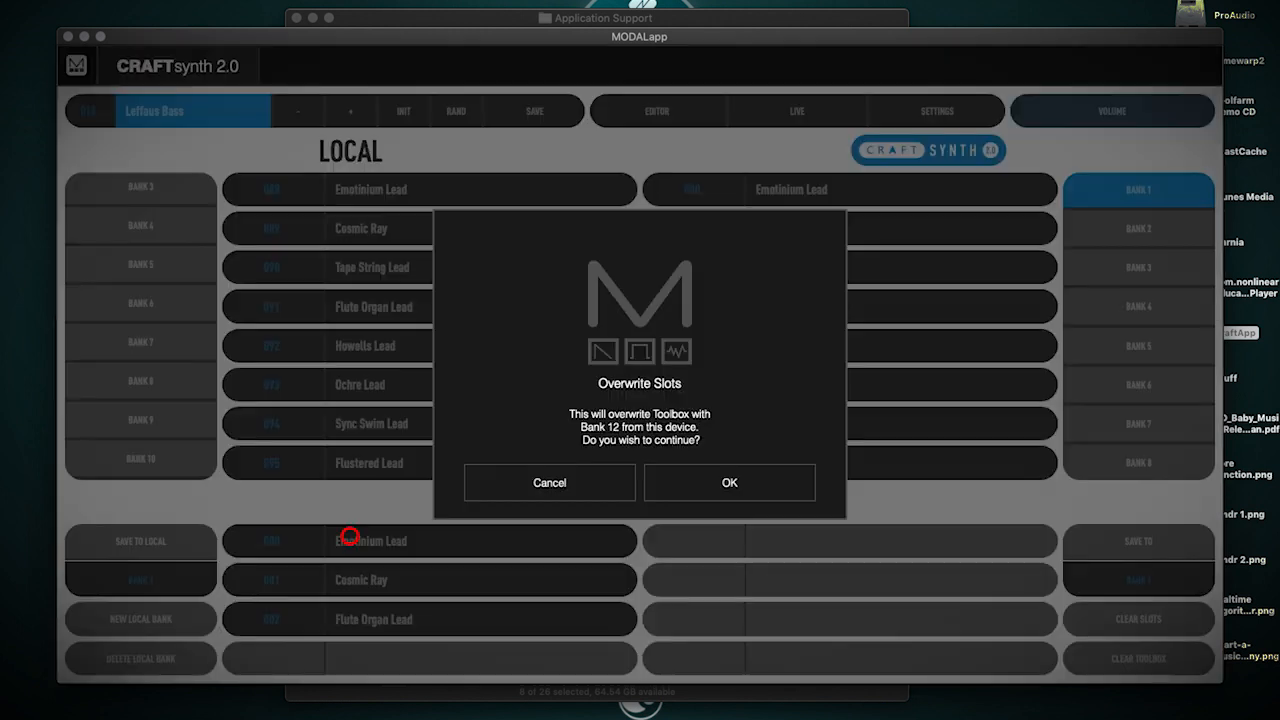
click(770, 472)
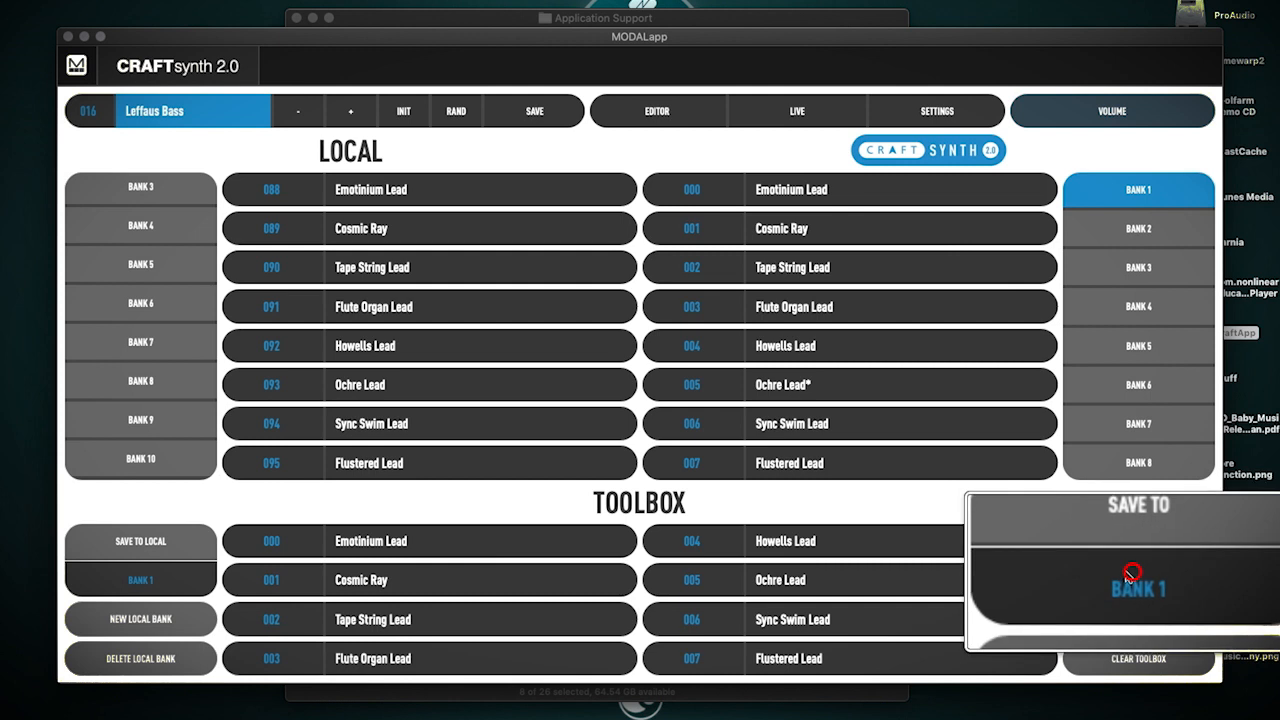
scroll(1134, 573, down, 5)
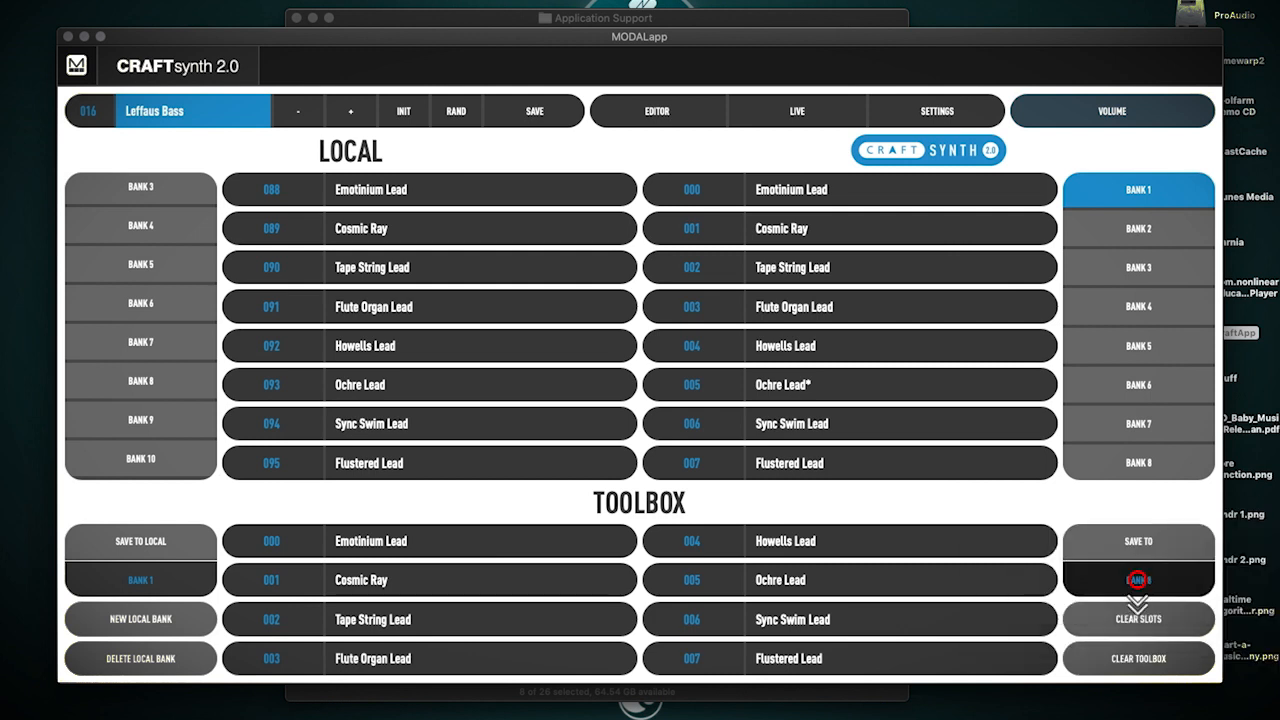
click(1138, 541)
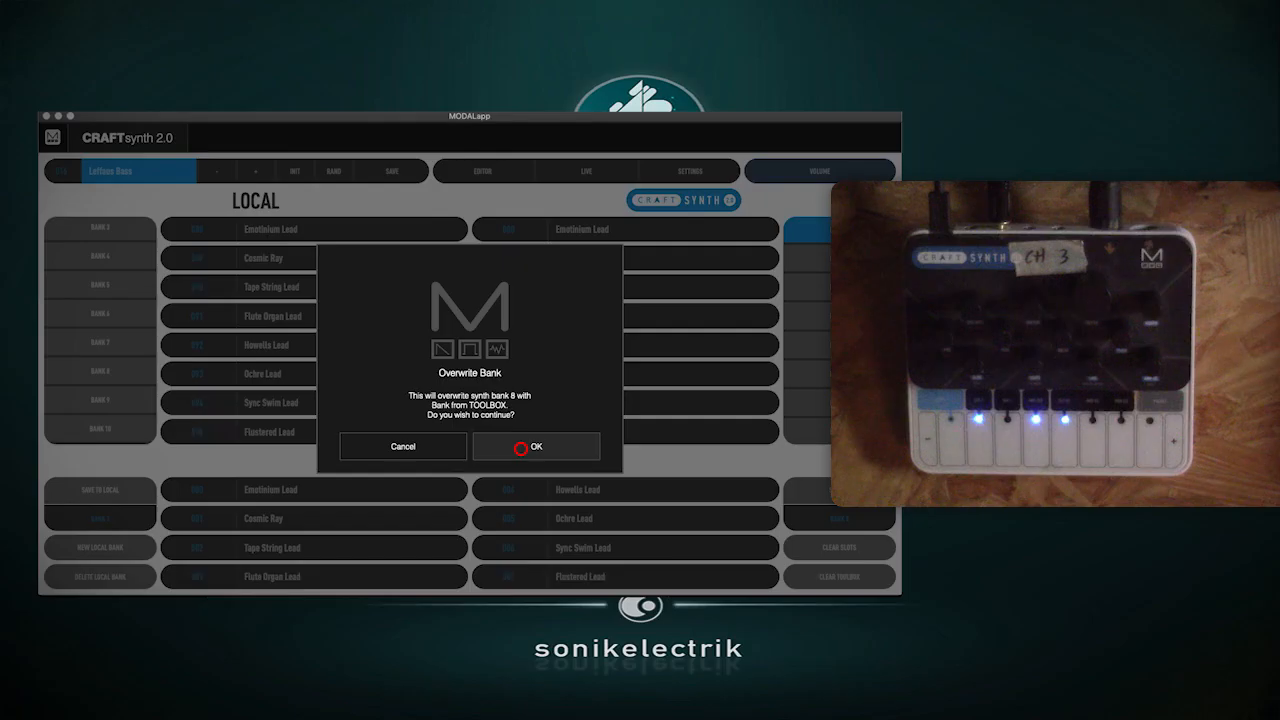
click(521, 448)
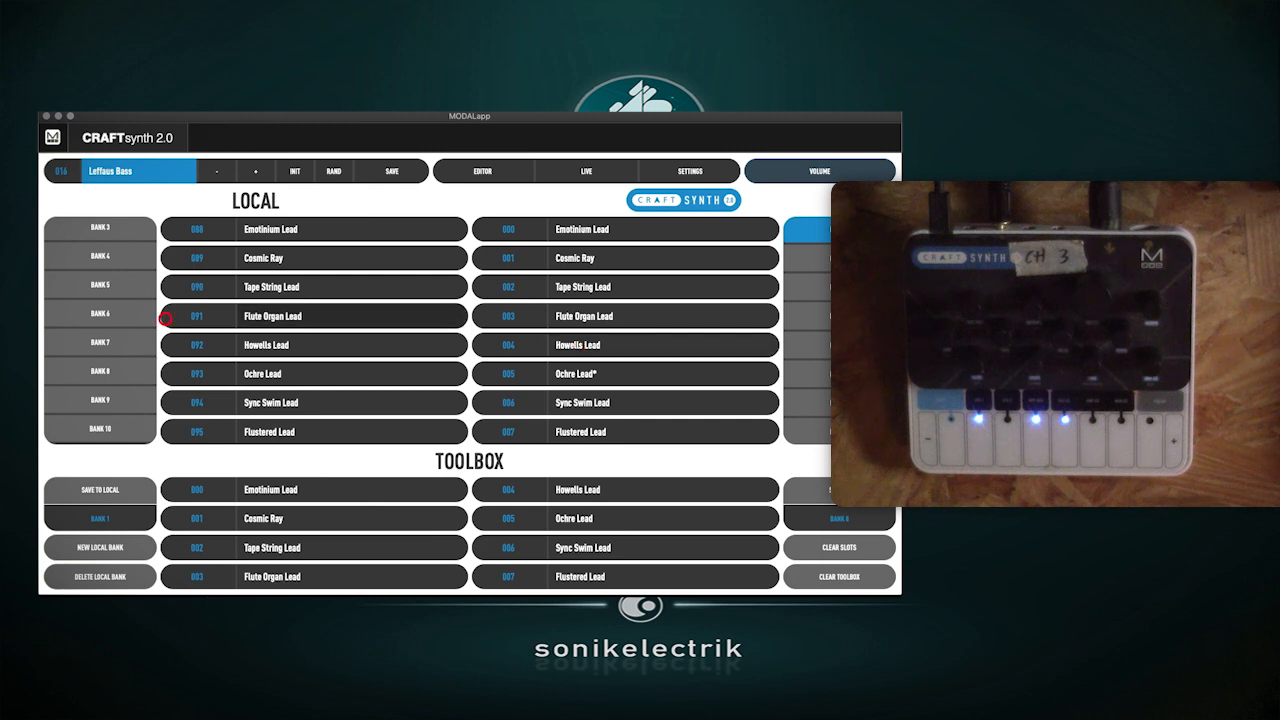
- Copy Sodapop Lead and Digi Pluck from local Bank 13 directly into slots 004 and 003 of the synth's Bank 1
scroll(90, 380, down, 4)
click(93, 400)
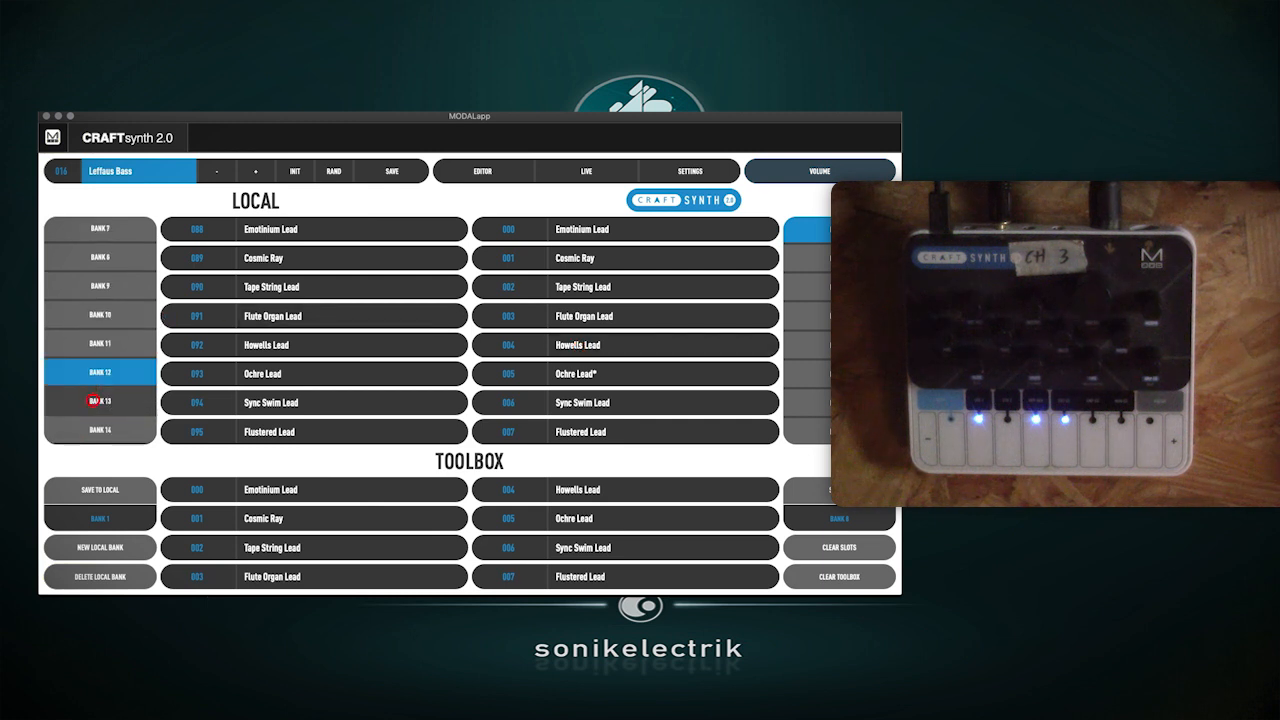
drag(253, 347, 650, 347)
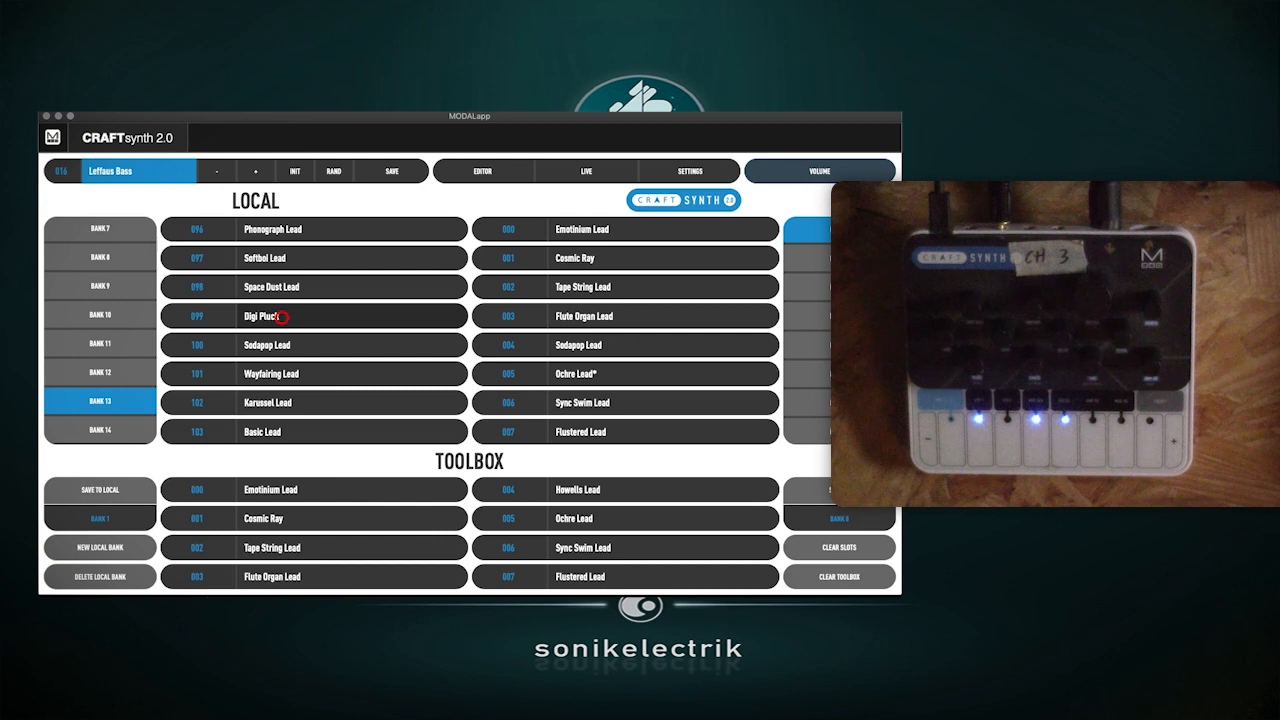
drag(281, 316, 676, 319)
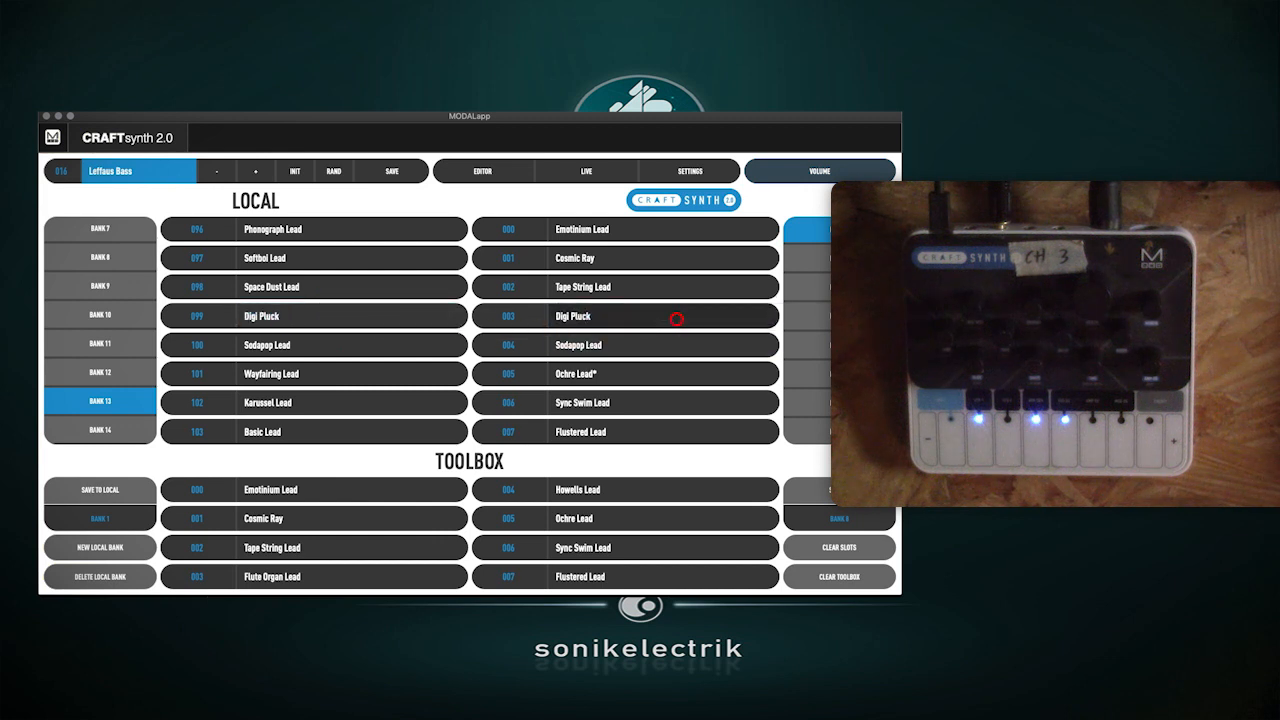